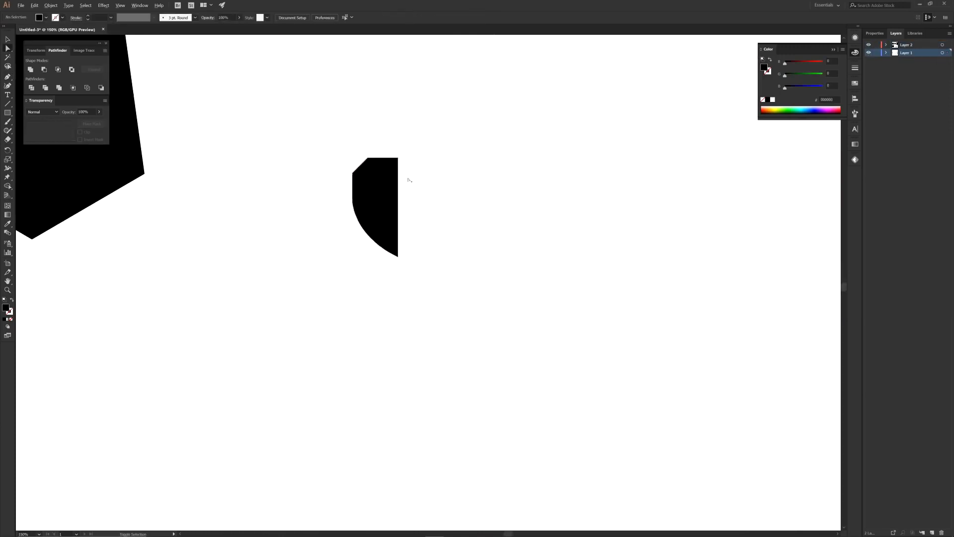
pyautogui.rightClick(437, 183)
pyautogui.moveTo(457, 280)
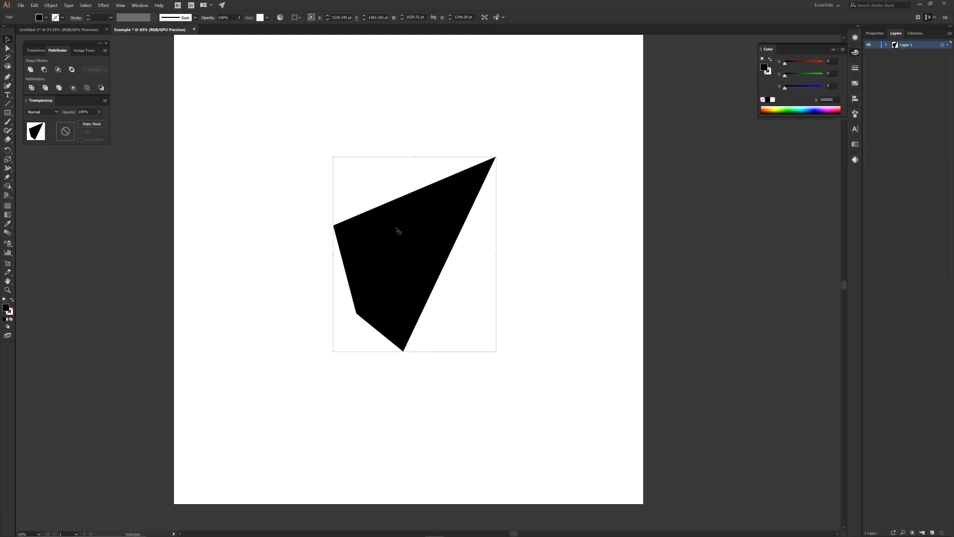
# Draw a black rectangle about 1805 pt tall over the right-hand part of the angular black shape
pyautogui.click(525, 257)
pyautogui.click(456, 257)
pyautogui.click(343, 202)
pyautogui.moveTo(9, 115); pyautogui.dragTo(49, 116)
pyautogui.moveTo(517, 141); pyautogui.dragTo(402, 423)
# Select the angular shape with the rectangle and remove the overlap and the remaining rectangle using Shape Builder, leaving a straight-edged half shield
pyautogui.press('a')
pyautogui.click(378, 258)
pyautogui.keyDown('shift'); pyautogui.click(479, 260); pyautogui.keyUp('shift')
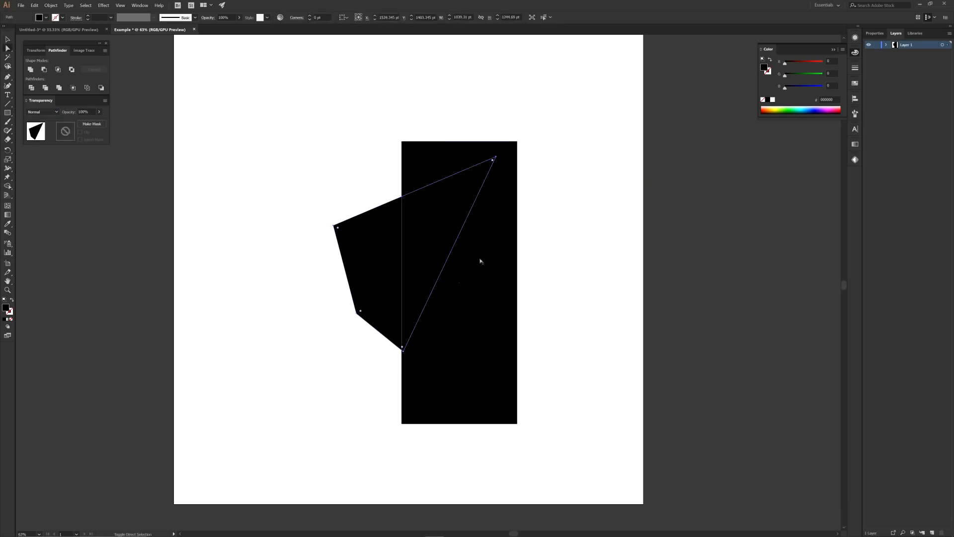
pyautogui.scroll(1, 473, 266)
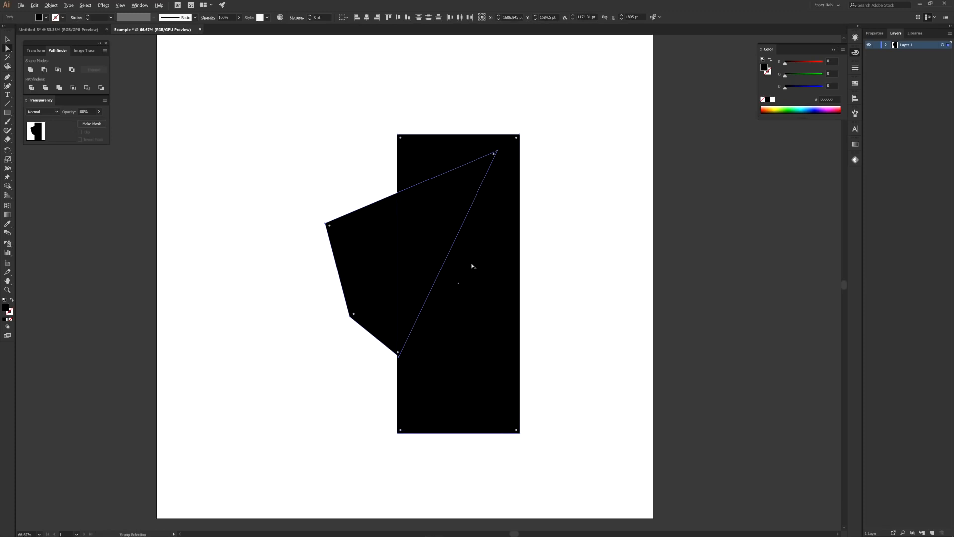
pyautogui.moveTo(478, 309); pyautogui.dragTo(475, 302)
pyautogui.scroll(1, 458, 289)
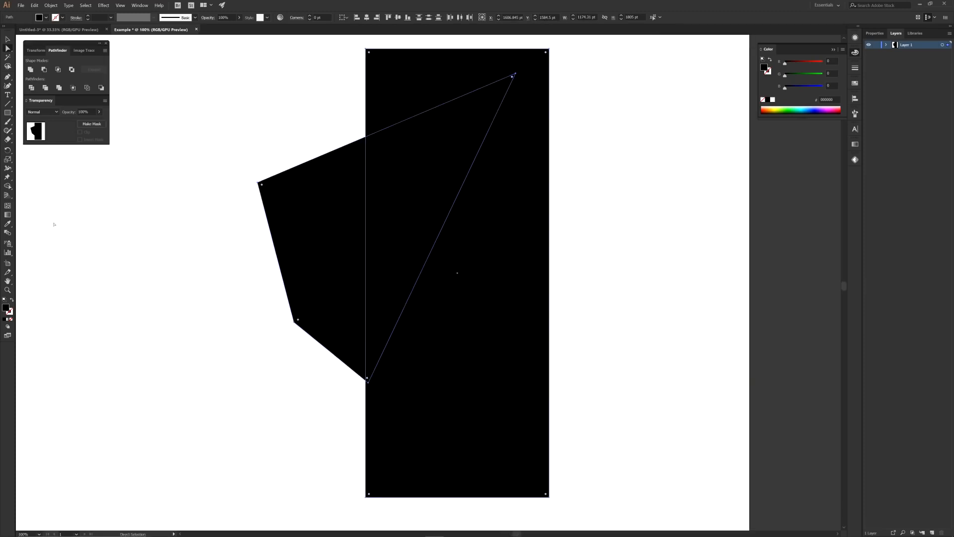
pyautogui.moveTo(7, 189); pyautogui.dragTo(53, 188)
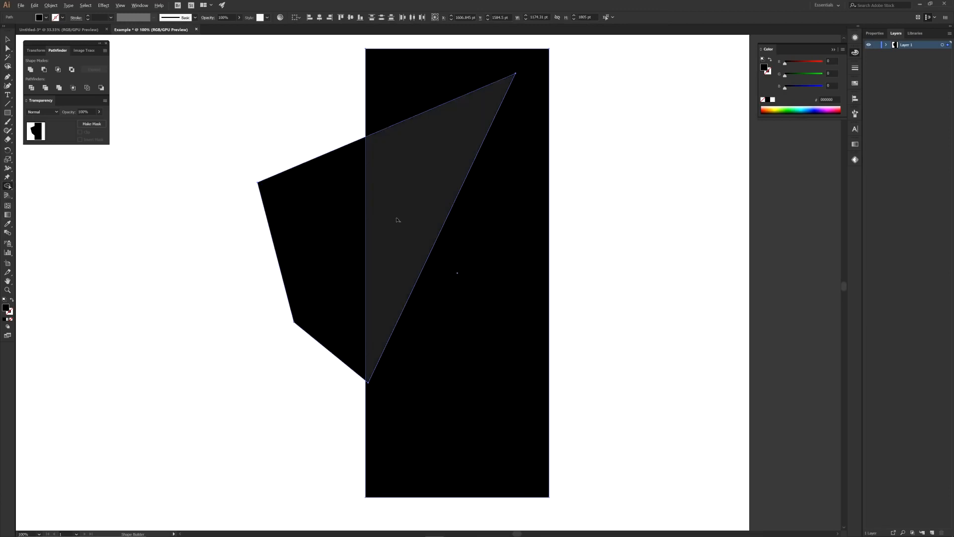
pyautogui.keyDown('alt'); pyautogui.click(398, 219); pyautogui.keyUp('alt')
pyautogui.keyDown('alt'); pyautogui.click(474, 272); pyautogui.keyUp('alt')
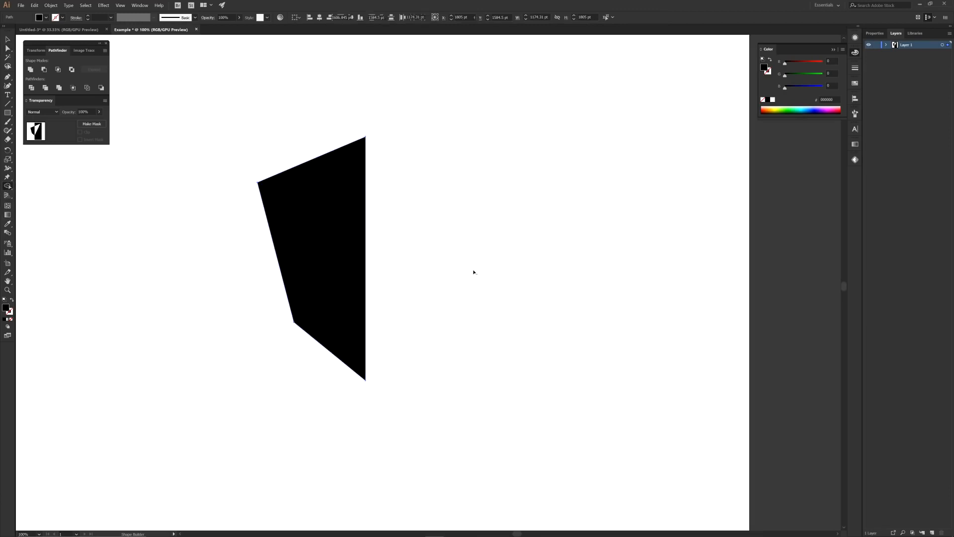
# Duplicate the half shield horizontally to the right of the original, leaving a narrow gap
pyautogui.moveTo(424, 237); pyautogui.dragTo(459, 264)
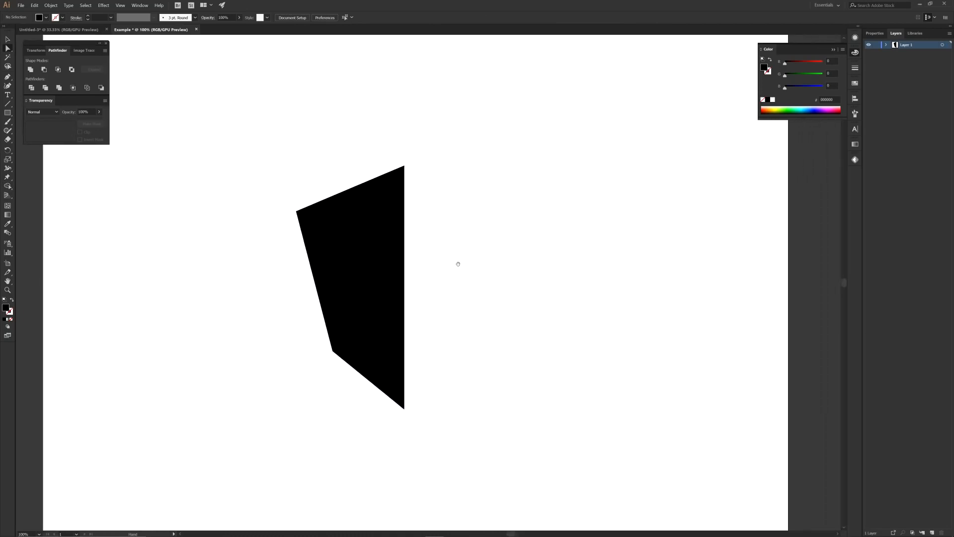
pyautogui.click(353, 241)
pyautogui.moveTo(348, 245); pyautogui.dragTo(468, 245)
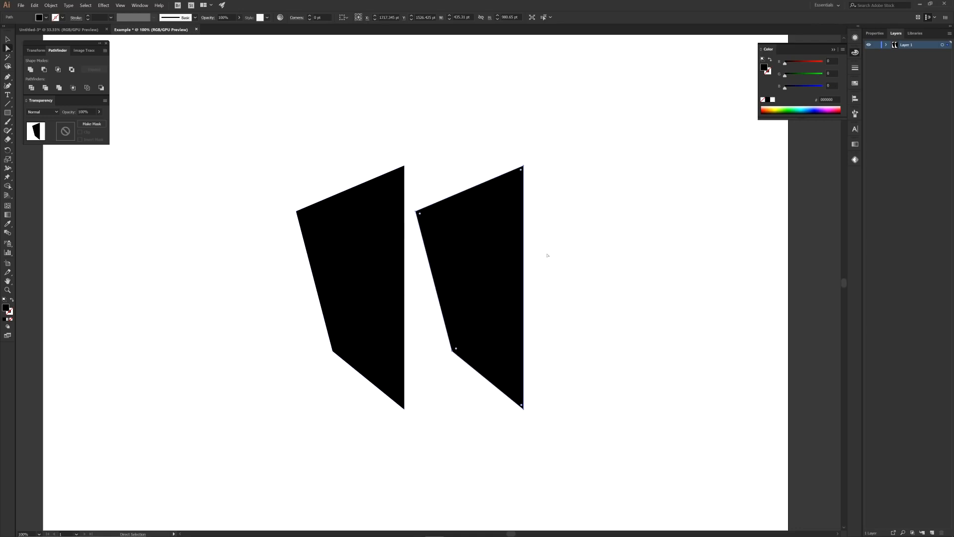
pyautogui.scroll(-1, 562, 273)
# Reflect the duplicated half shield across the vertical axis
pyautogui.rightClick(480, 241)
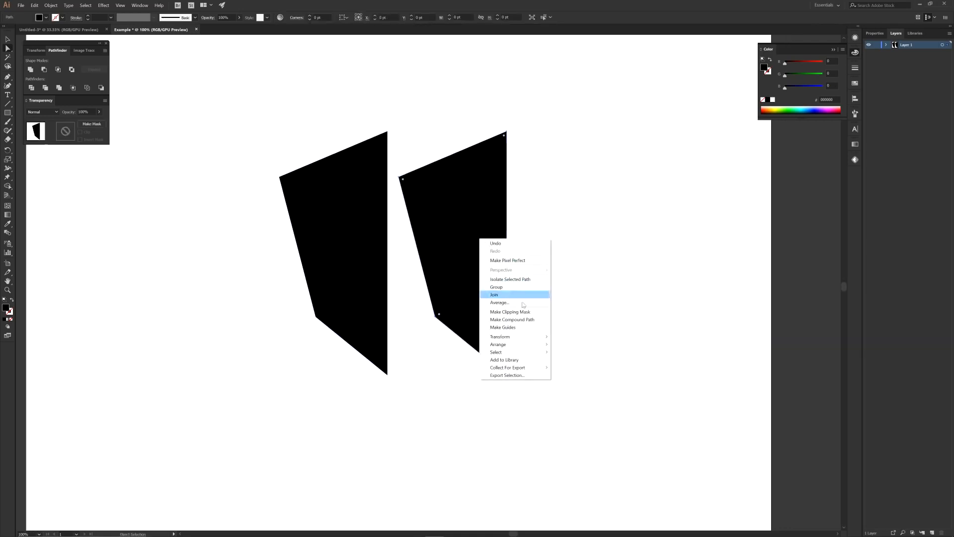
pyautogui.moveTo(522, 336)
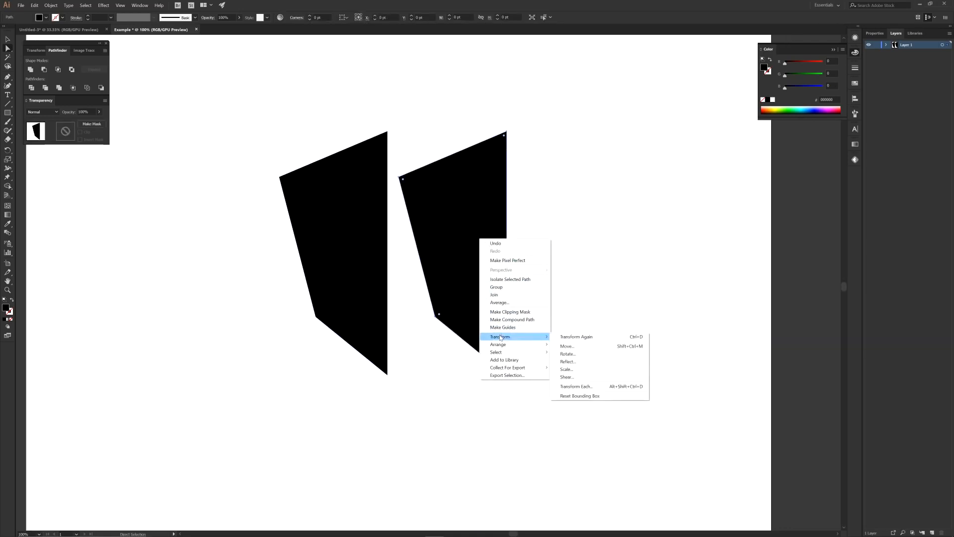
pyautogui.click(571, 361)
pyautogui.moveTo(127, 139); pyautogui.dragTo(229, 198)
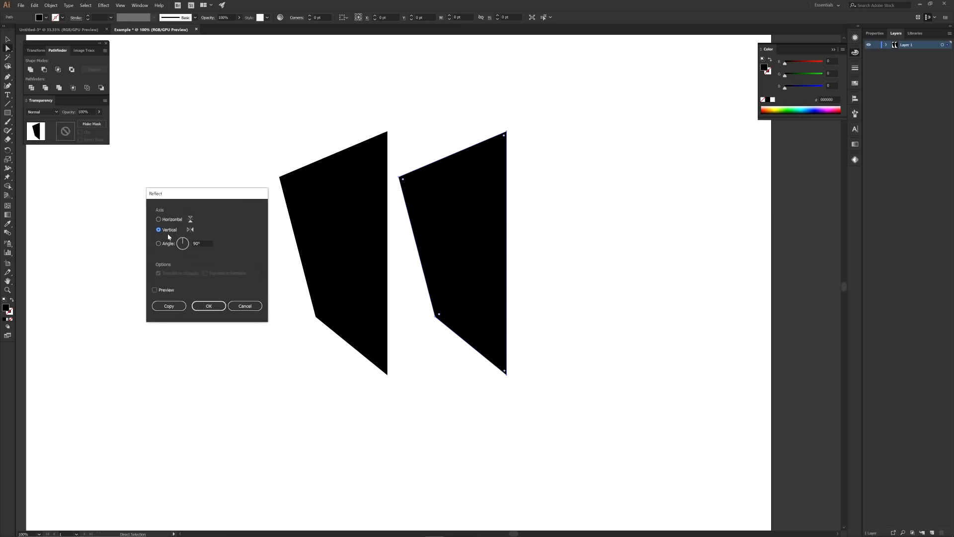
pyautogui.click(209, 306)
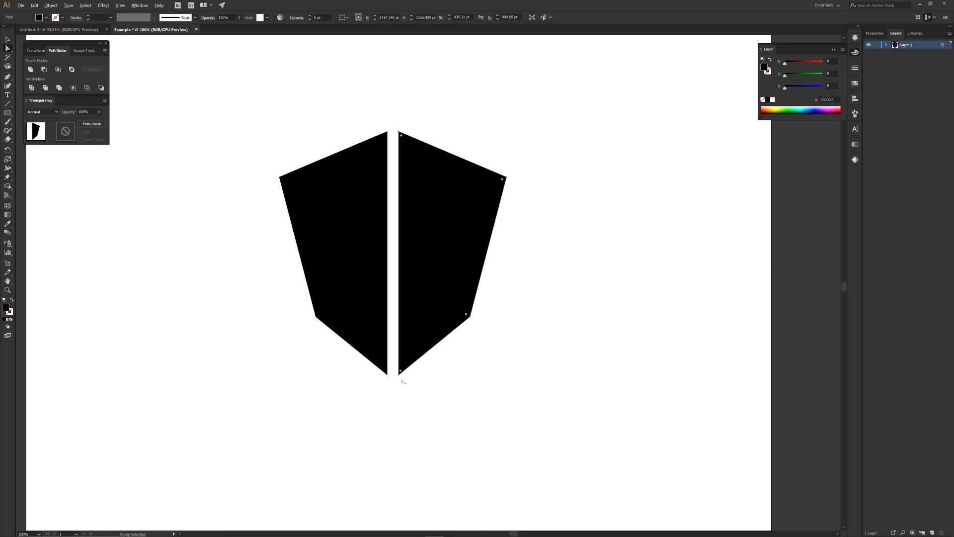
# Move the mirrored half against the original so that their straight edges and bottom points meet
pyautogui.scroll(9, 403, 382)
pyautogui.moveTo(474, 311); pyautogui.dragTo(205, 312)
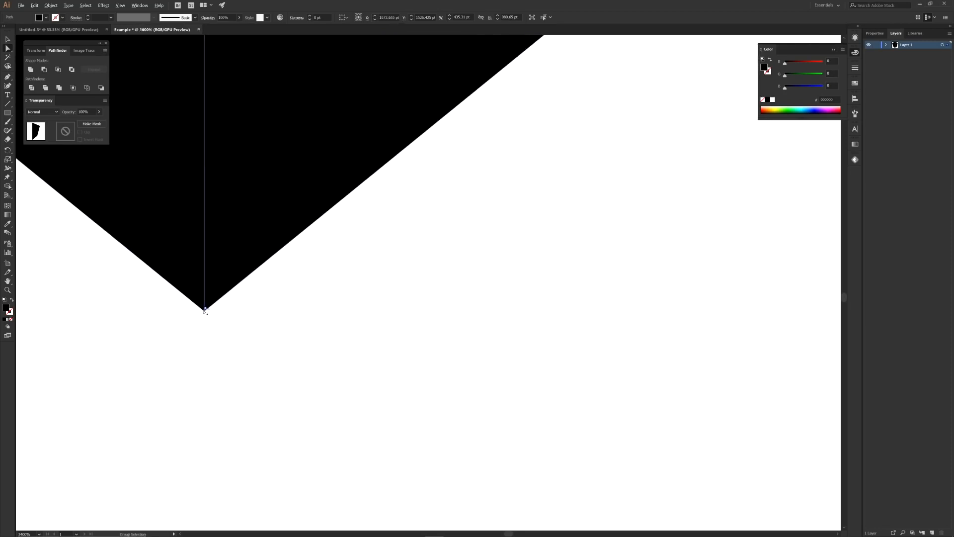
pyautogui.scroll(-10, 204, 313)
pyautogui.moveTo(245, 265); pyautogui.dragTo(398, 356)
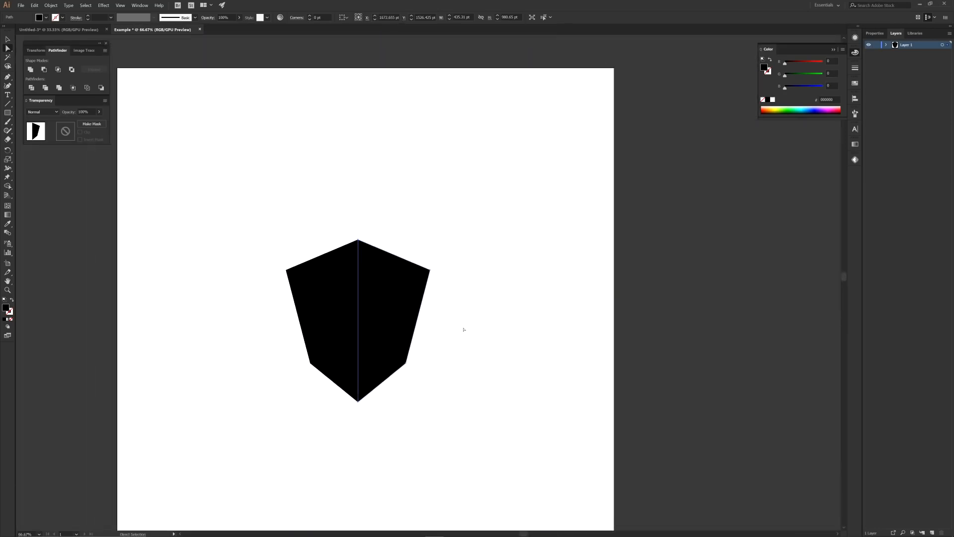
# Merge the two shield halves into a single shape with the Pathfinder's Unite operation
pyautogui.click(339, 95)
pyautogui.click(141, 5)
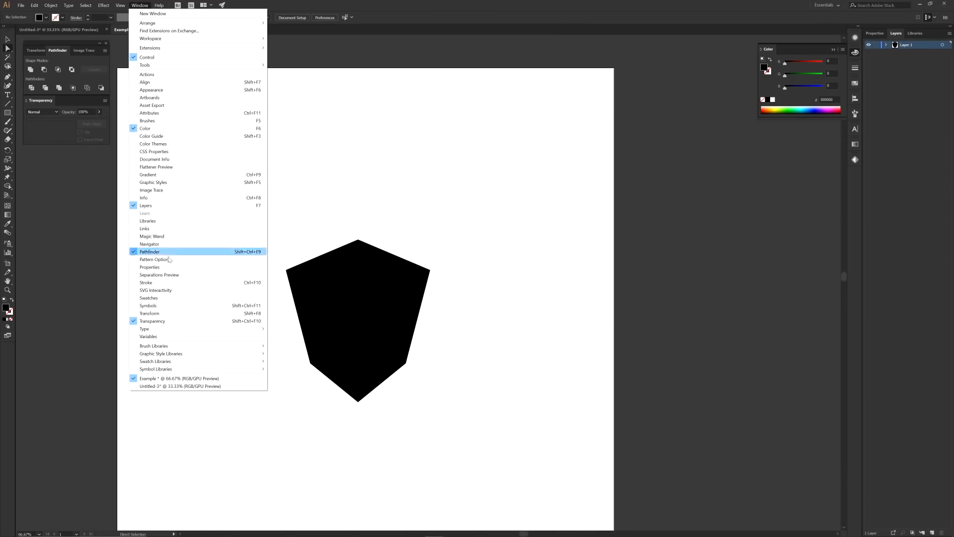
pyautogui.click(31, 70)
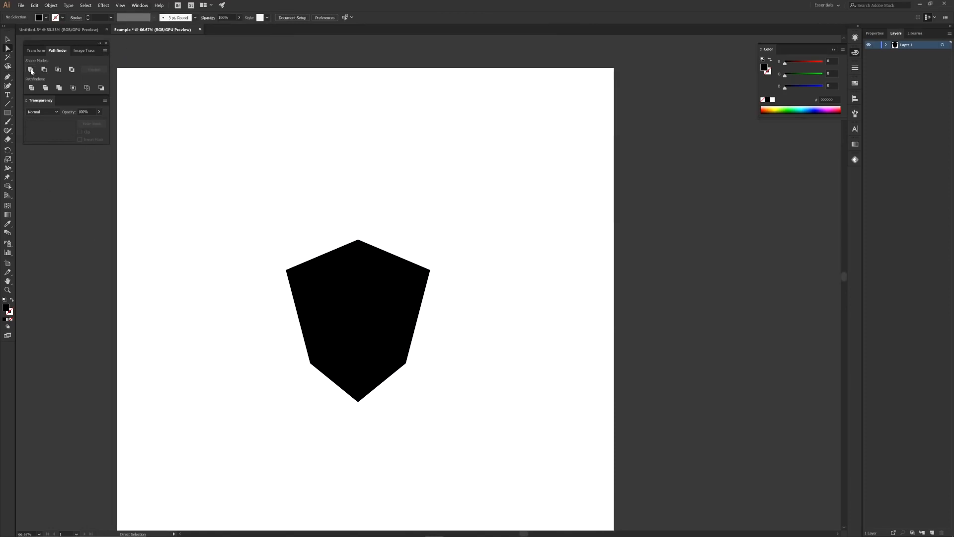
pyautogui.click(393, 275)
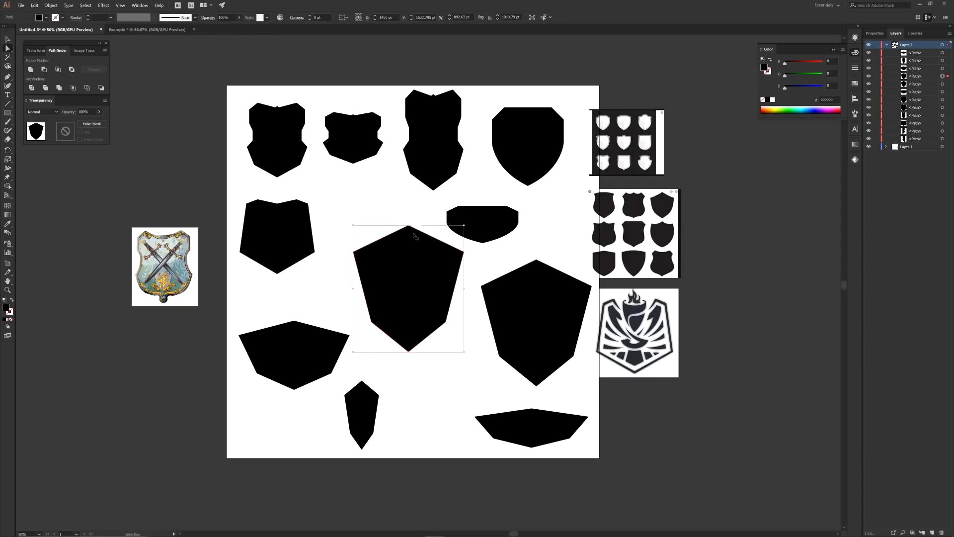
# Duplicate, stretch and reposition the shields to make wider, narrower and flatter variations on and around the artboard
pyautogui.moveTo(277, 252); pyautogui.dragTo(386, 280)
pyautogui.moveTo(387, 226); pyautogui.dragTo(443, 282)
pyautogui.moveTo(387, 301); pyautogui.dragTo(387, 318)
pyautogui.moveTo(386, 303); pyautogui.dragTo(154, 180)
pyautogui.moveTo(346, 134); pyautogui.dragTo(395, 301)
pyautogui.moveTo(431, 305); pyautogui.dragTo(454, 305)
pyautogui.moveTo(414, 301); pyautogui.dragTo(398, 236)
pyautogui.moveTo(527, 147); pyautogui.dragTo(434, 314)
pyautogui.moveTo(415, 319); pyautogui.dragTo(420, 337)
pyautogui.click(454, 343)
pyautogui.moveTo(542, 333); pyautogui.dragTo(474, 340)
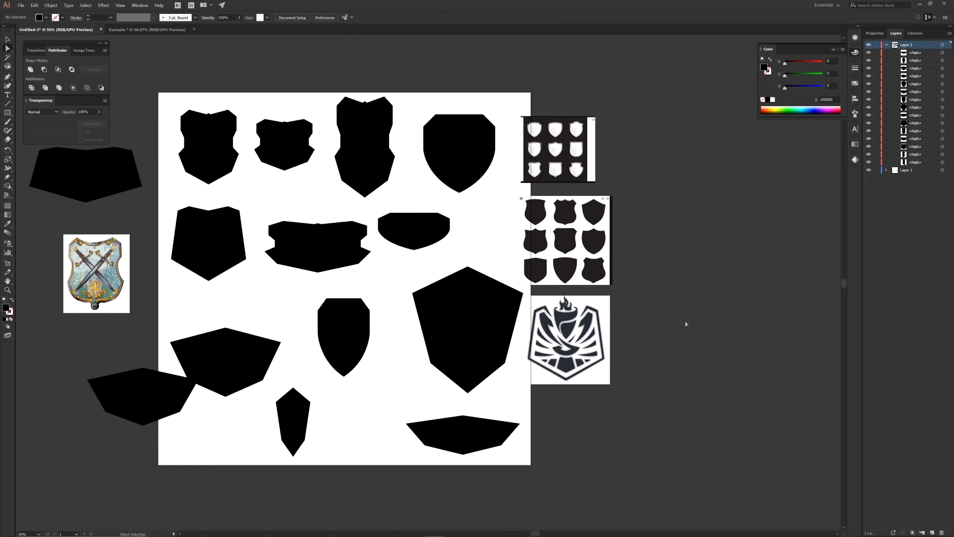
# Switch to the Example document, remove the merged shield's fill and give it a #b22222 stroke
pyautogui.click(147, 30)
pyautogui.moveTo(245, 285); pyautogui.dragTo(231, 268)
pyautogui.click(358, 262)
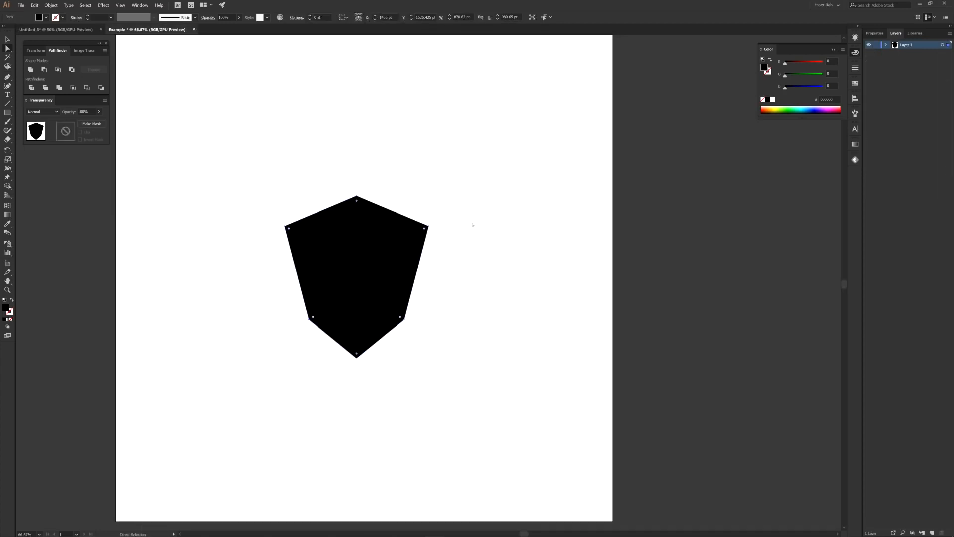
pyautogui.click(493, 297)
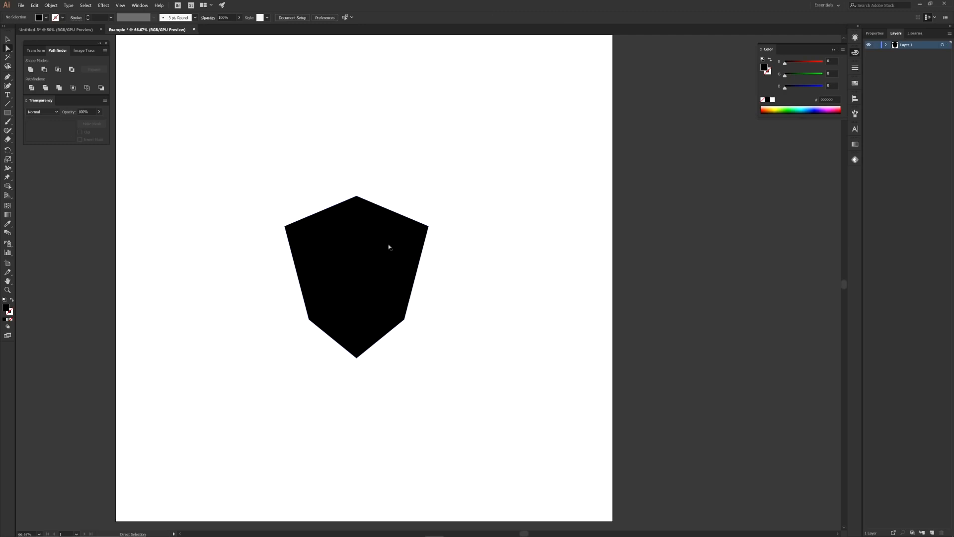
pyautogui.click(359, 266)
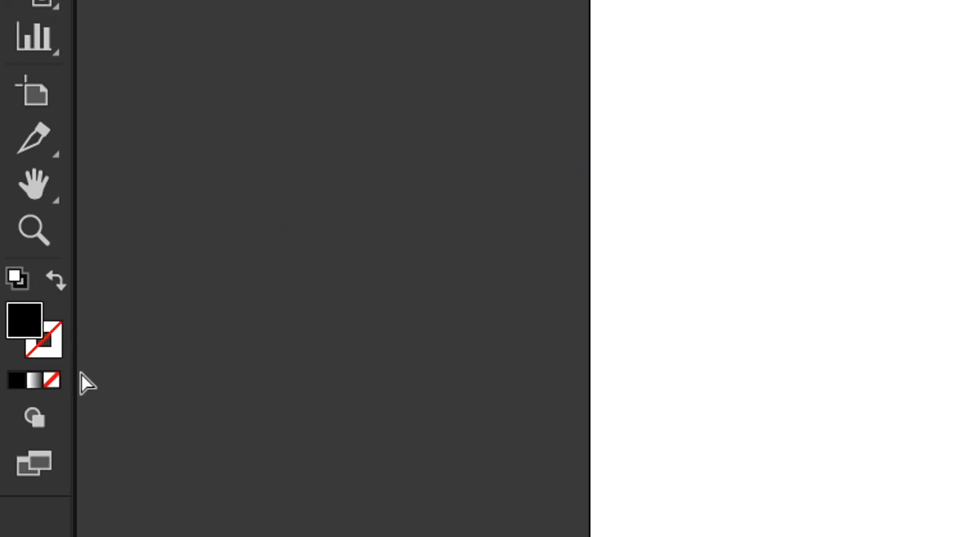
pyautogui.click(54, 380)
pyautogui.click(54, 346)
pyautogui.click(19, 380)
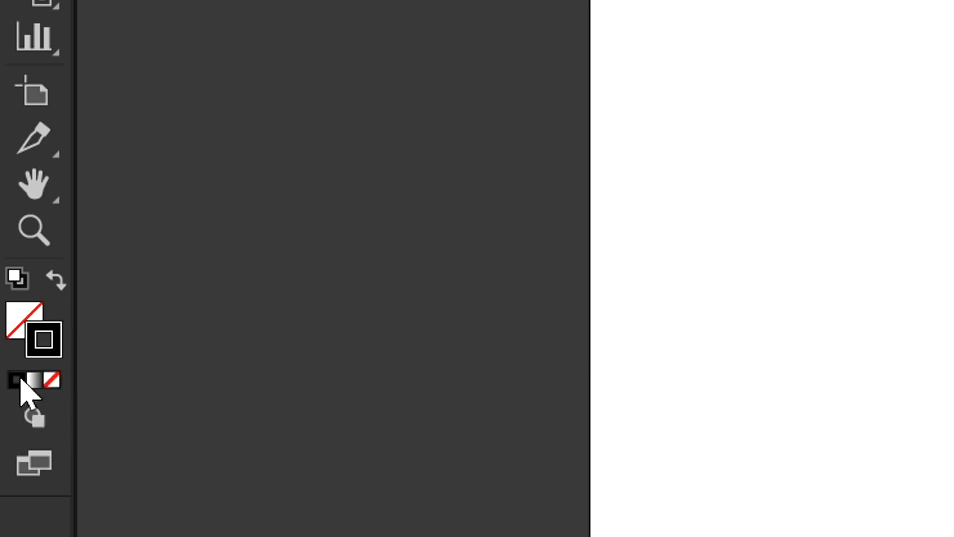
pyautogui.doubleClick(51, 335)
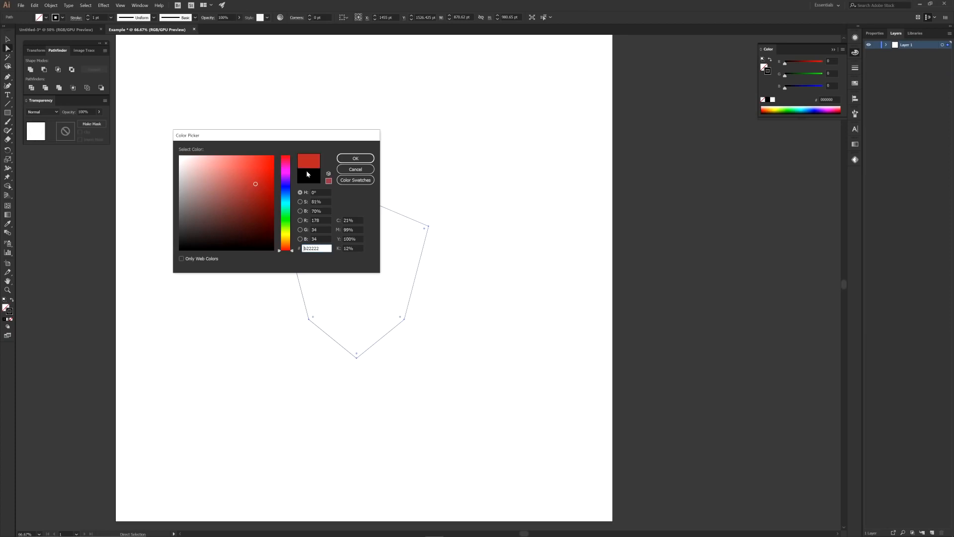
pyautogui.press('Return')
# Show the stroke settings, increase the shield outline's weight and align the stroke to the inside
pyautogui.click(141, 6)
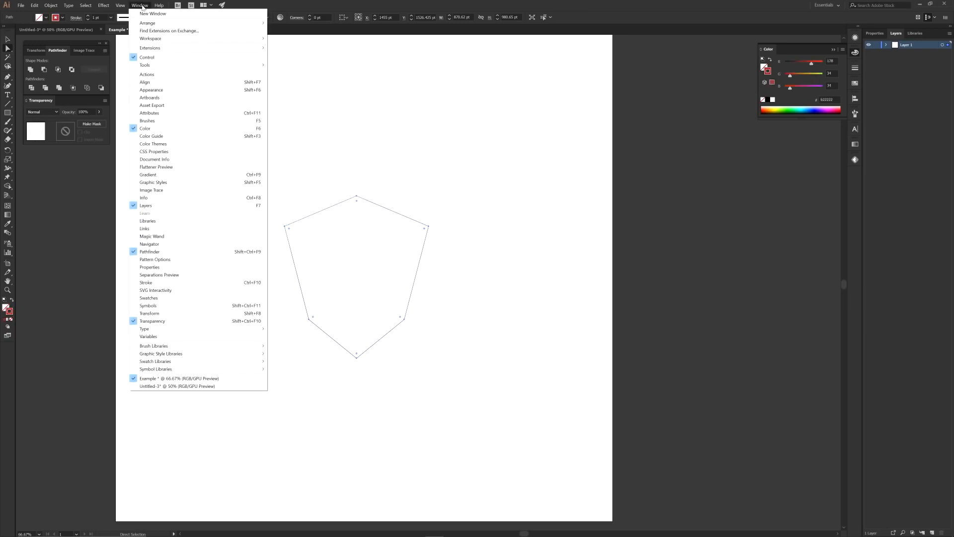
pyautogui.click(148, 282)
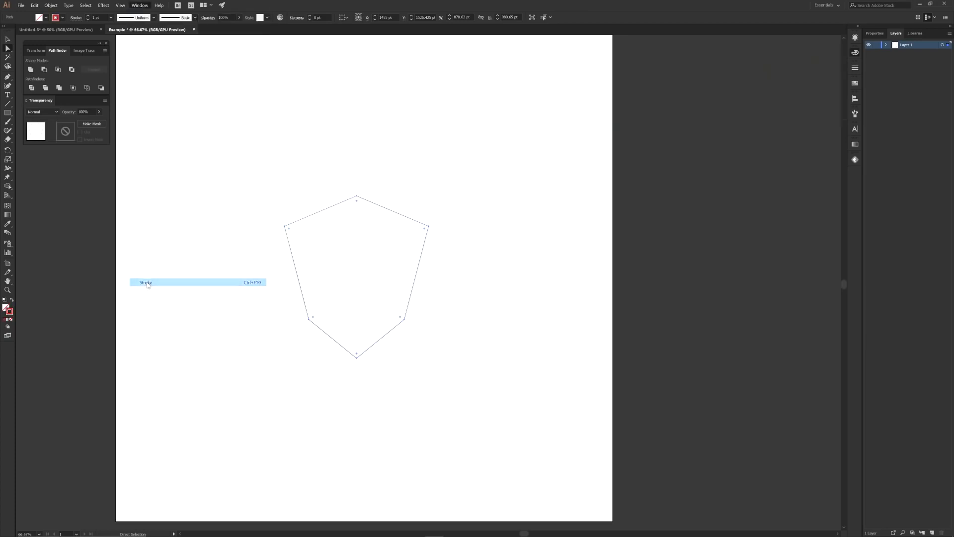
pyautogui.click(790, 74)
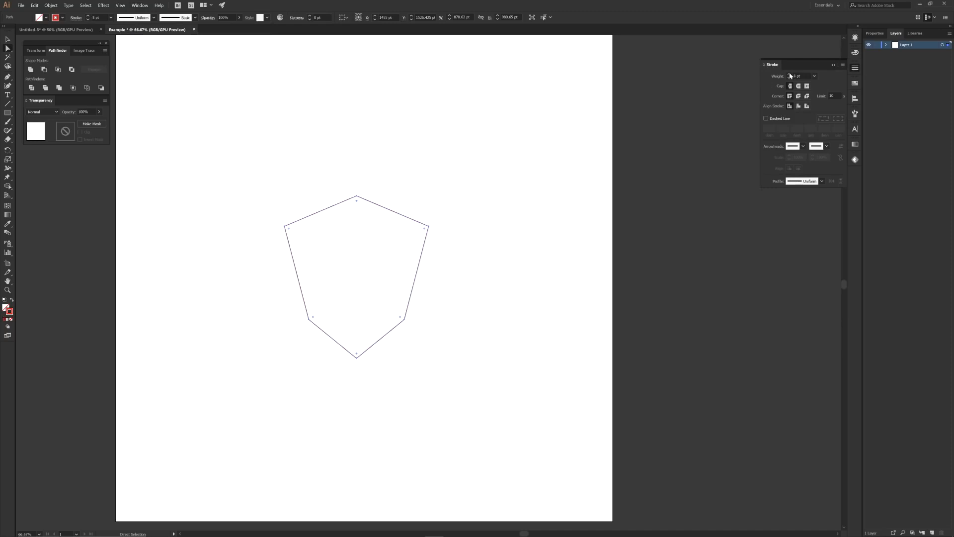
pyautogui.click(798, 105)
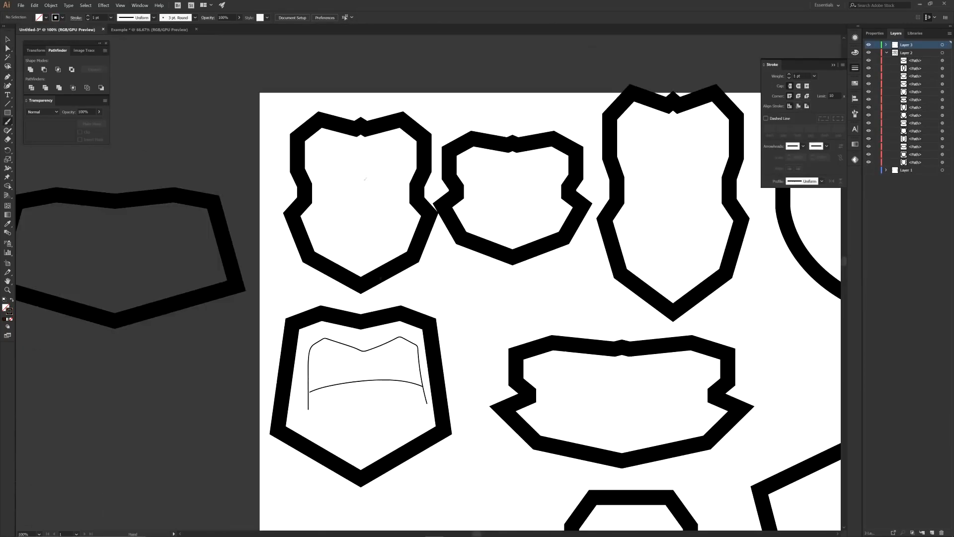
# Sketch a peaked outline with a crossline in the artboard's top-left shield and an arched line in the rounded top-right shield using the Paintbrush
pyautogui.moveTo(364, 143)
pyautogui.mouseDown()
pyautogui.moveTo(360, 271)
pyautogui.moveTo(375, 260)
pyautogui.mouseUp()
pyautogui.moveTo(324, 209); pyautogui.dragTo(400, 212)
pyautogui.moveTo(502, 199); pyautogui.dragTo(297, 308)
pyautogui.moveTo(599, 343); pyautogui.dragTo(418, 238)
pyautogui.moveTo(417, 244); pyautogui.dragTo(494, 178)
# Sketch an angled inner line with a flat top and a downward-pointing triangle inside the large pentagonal shield
pyautogui.moveTo(445, 507); pyautogui.dragTo(407, 185)
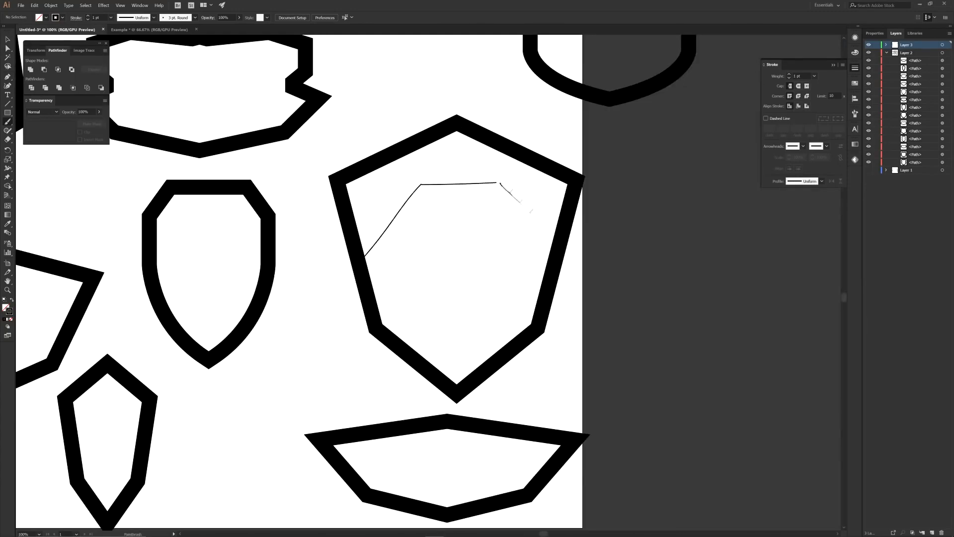
pyautogui.moveTo(502, 182); pyautogui.dragTo(550, 231)
pyautogui.moveTo(421, 237); pyautogui.dragTo(501, 238)
pyautogui.moveTo(410, 223); pyautogui.dragTo(454, 315)
# Sketch a peaked inner outline with a curved crossline in the wide shield at the artboard's lower left
pyautogui.hotkey('ctrl', '=')
pyautogui.moveTo(454, 260); pyautogui.dragTo(362, 381)
pyautogui.moveTo(455, 260); pyautogui.dragTo(553, 374)
pyautogui.moveTo(360, 330); pyautogui.dragTo(573, 328)
# Sketch peaked inner lines in the narrow shields and an A-shaped design in the wide shield left of the artboard
pyautogui.moveTo(661, 448)
pyautogui.mouseDown()
pyautogui.moveTo(408, 211)
pyautogui.moveTo(386, 343)
pyautogui.mouseUp()
pyautogui.hotkey('ctrl', '0')
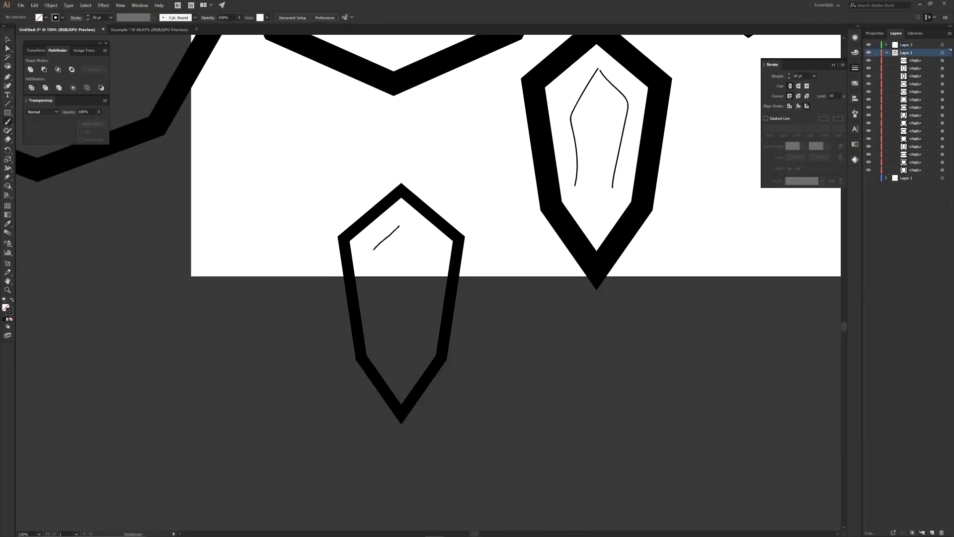
pyautogui.hotkey('ctrl', '-')
pyautogui.hotkey('ctrl', '=')
pyautogui.moveTo(384, 213)
pyautogui.mouseDown()
pyautogui.moveTo(312, 291)
pyautogui.moveTo(494, 343)
pyautogui.mouseUp()
pyautogui.moveTo(331, 296); pyautogui.dragTo(450, 288)
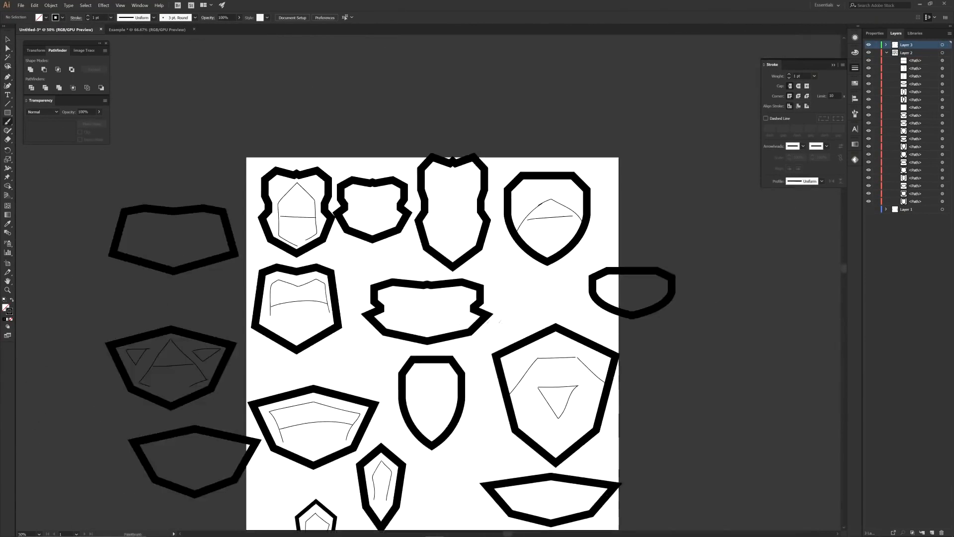
# Sketch a peaked line with a filled triangle in the flat lower-right shield and branching curves in the rounded central shield
pyautogui.hotkey('ctrl', '=')
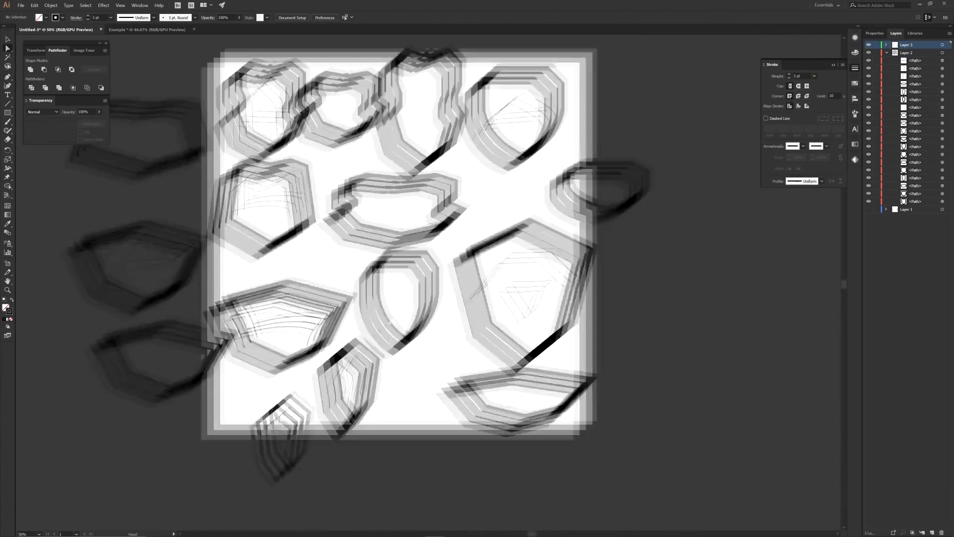
pyautogui.moveTo(438, 300)
pyautogui.mouseDown()
pyautogui.moveTo(477, 310)
pyautogui.moveTo(467, 332)
pyautogui.mouseUp()
pyautogui.moveTo(363, 323); pyautogui.dragTo(586, 287)
pyautogui.moveTo(447, 219); pyautogui.dragTo(490, 415)
pyautogui.moveTo(522, 229); pyautogui.dragTo(539, 359)
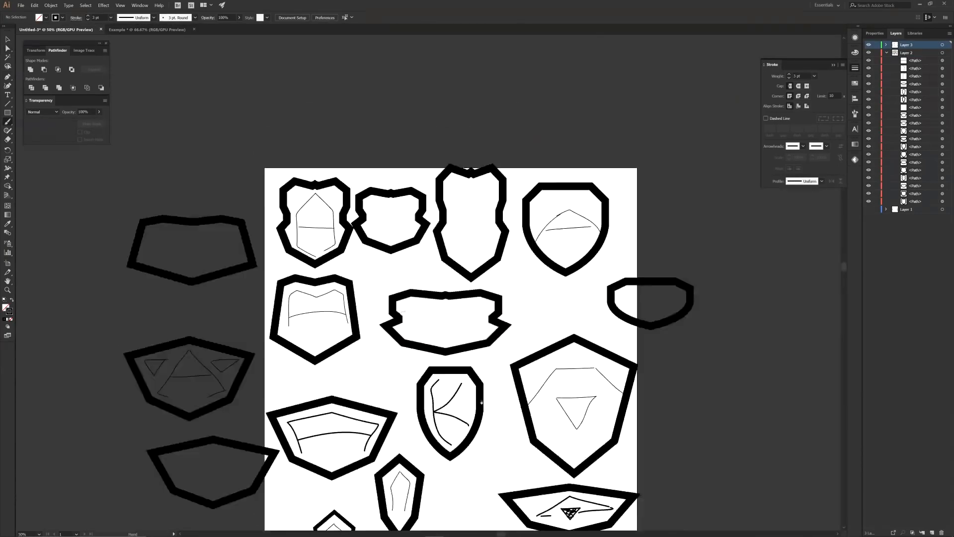
# Sketch inner detail lines in the wide shield beside the artboard's upper left and in the wide notched shield at its centre
pyautogui.moveTo(305, 277); pyautogui.dragTo(425, 196)
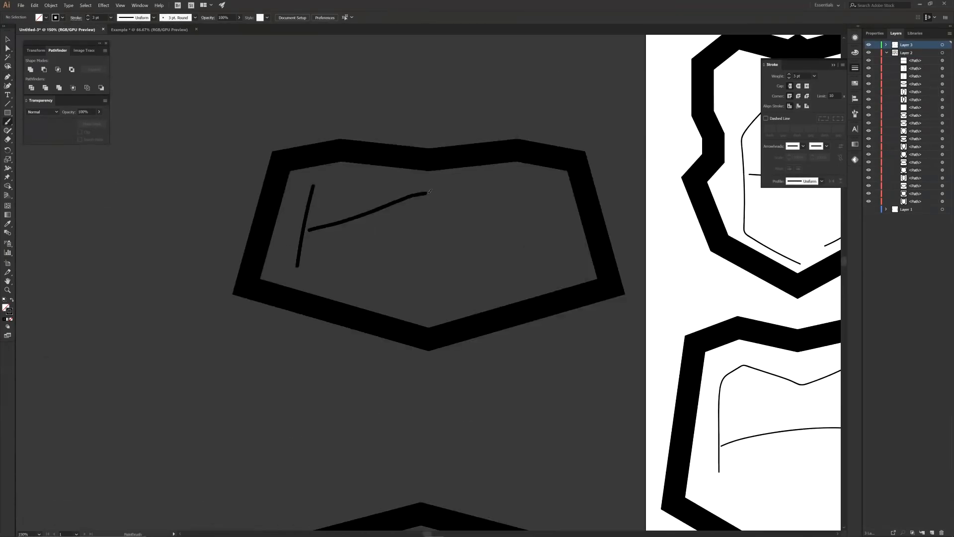
pyautogui.moveTo(328, 224); pyautogui.dragTo(534, 293)
pyautogui.moveTo(327, 283)
pyautogui.mouseDown()
pyautogui.moveTo(356, 244)
pyautogui.moveTo(562, 273)
pyautogui.mouseUp()
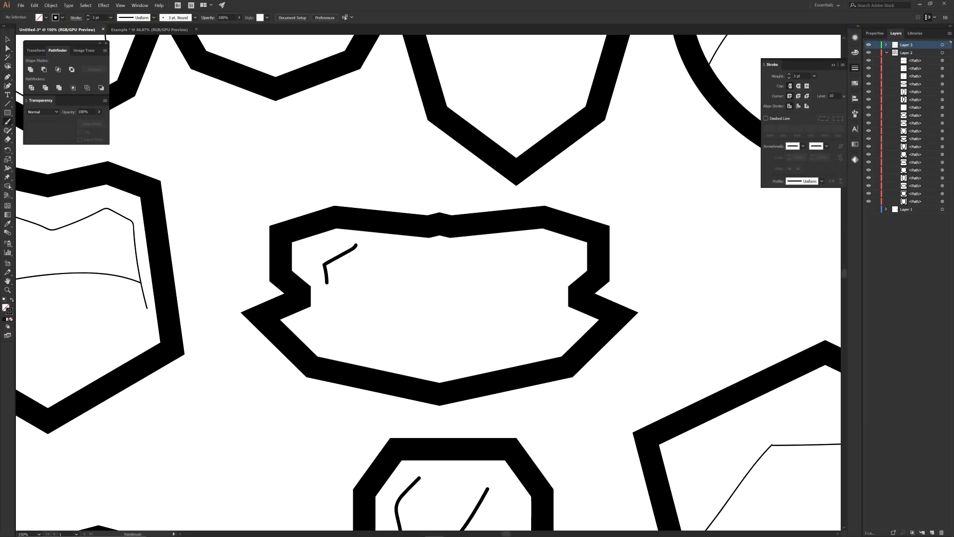
pyautogui.moveTo(432, 291); pyautogui.dragTo(432, 341)
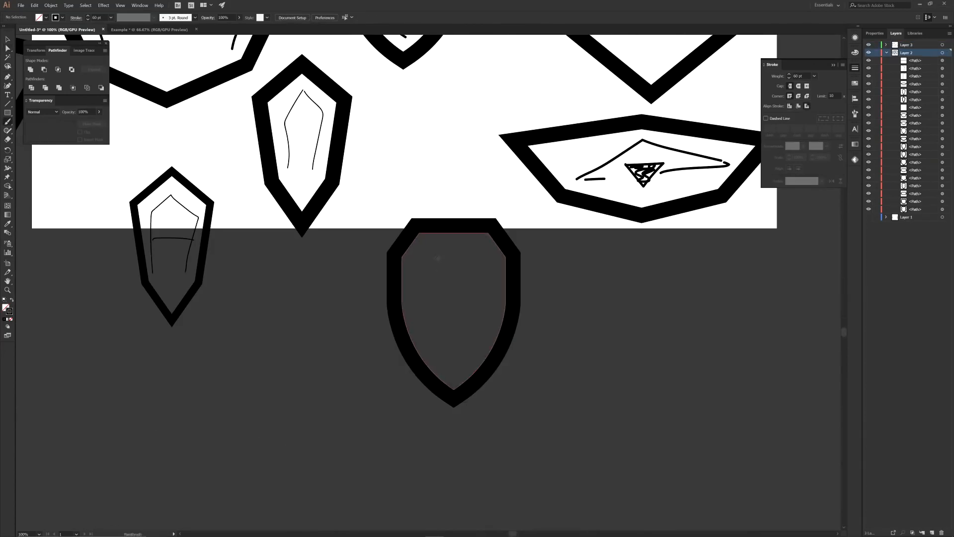
# Sketch a flat bar with a curved stem and two crossing diagonals on the rounded shield below the artboard
pyautogui.moveTo(410, 258); pyautogui.dragTo(498, 278)
pyautogui.moveTo(444, 279); pyautogui.dragTo(449, 374)
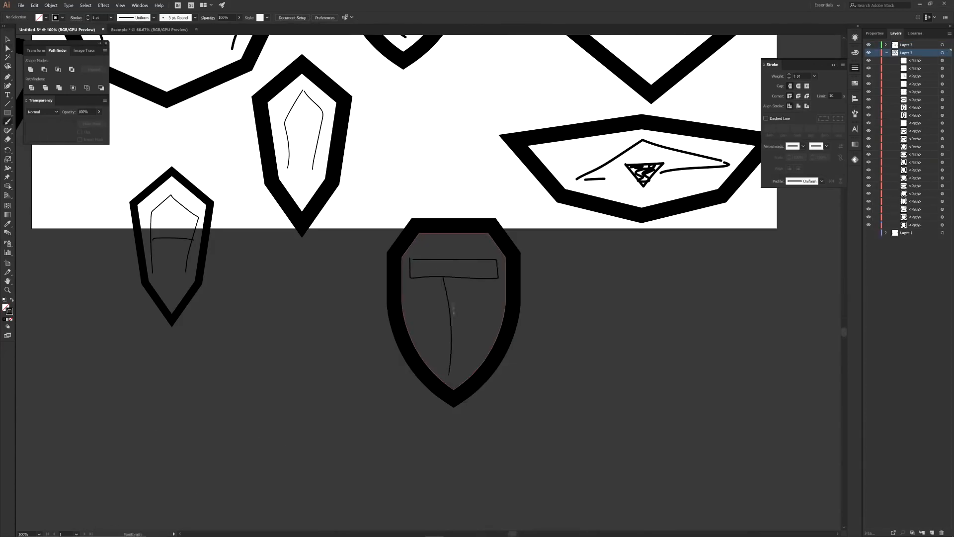
pyautogui.moveTo(557, 239); pyautogui.dragTo(397, 388)
pyautogui.moveTo(348, 239); pyautogui.dragTo(497, 392)
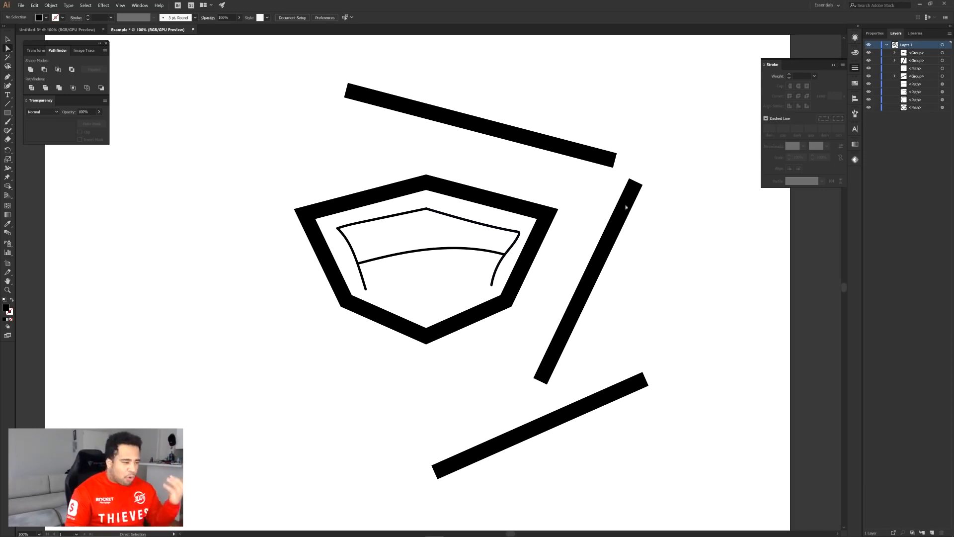
# In the Example document, try fitting a narrow rectangle rotated 45 degrees along the shield's left side, and delete it
pyautogui.moveTo(689, 191); pyautogui.dragTo(706, 340)
pyautogui.click(8, 48)
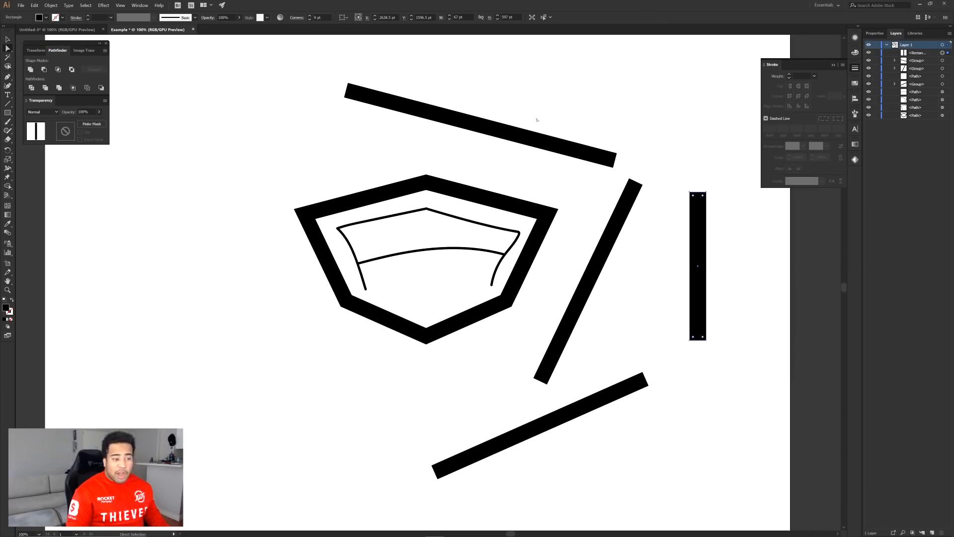
pyautogui.click(664, 128)
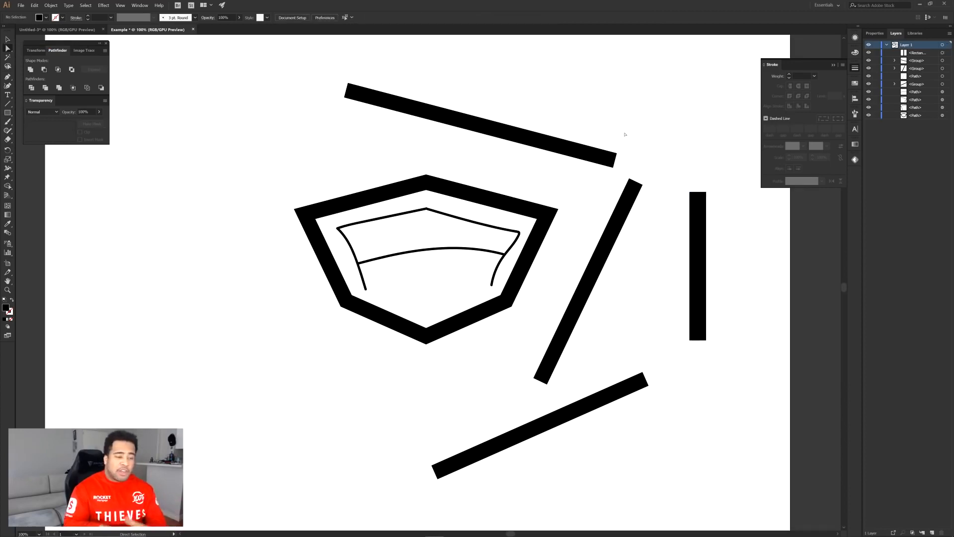
pyautogui.click(699, 201)
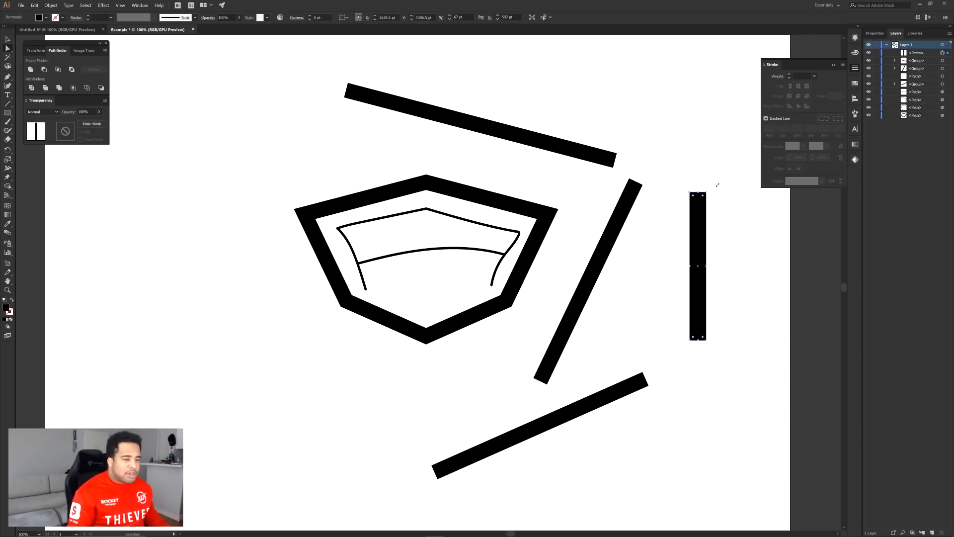
pyautogui.moveTo(711, 190); pyautogui.dragTo(651, 177)
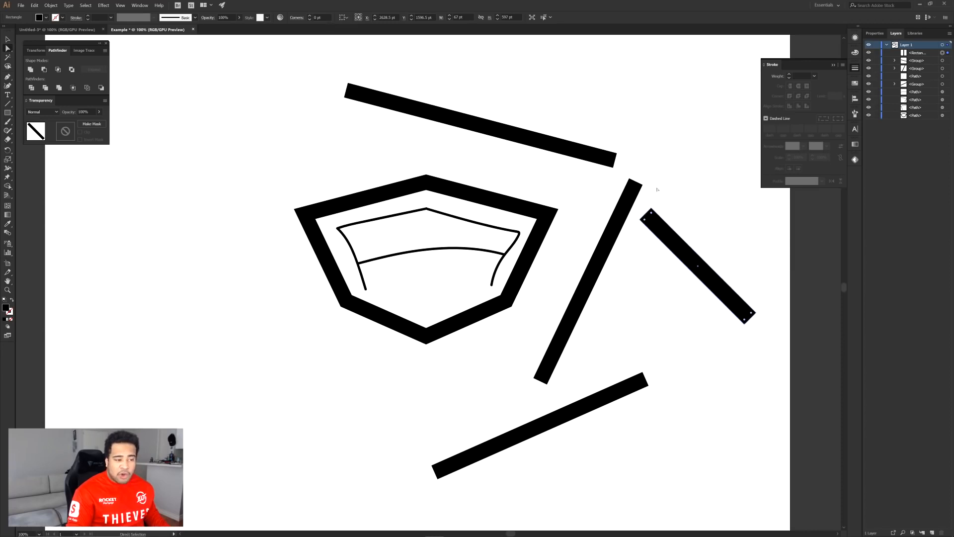
pyautogui.moveTo(673, 241); pyautogui.dragTo(305, 245)
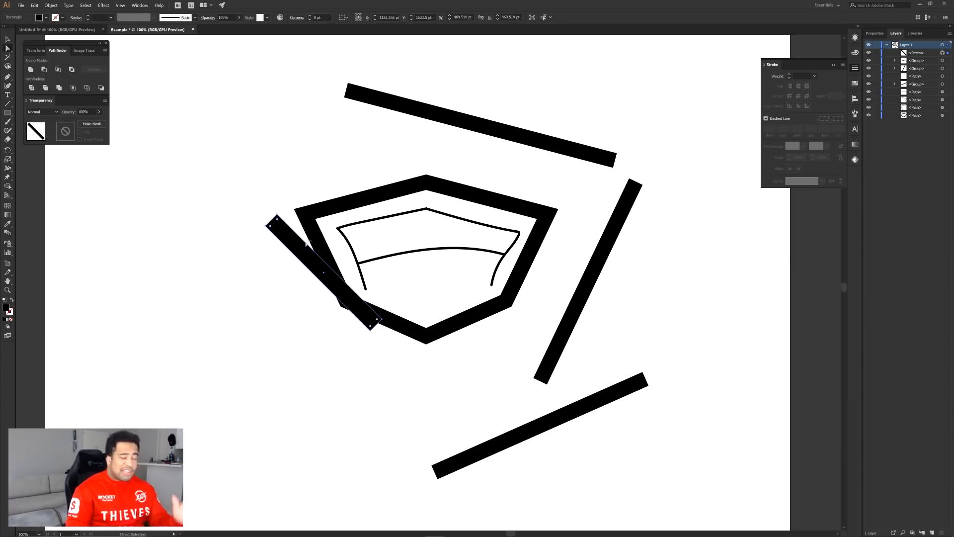
pyautogui.press('Delete')
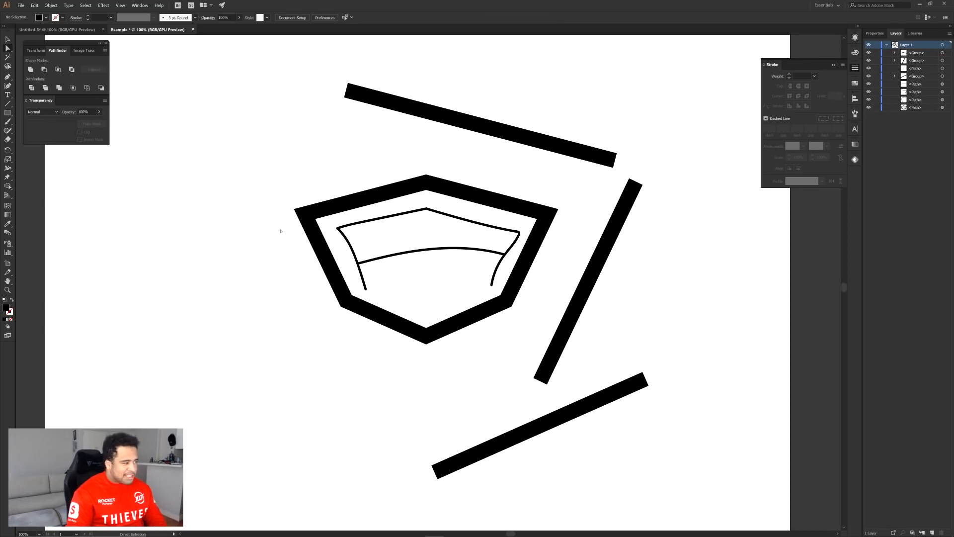
# Draw a straight Pen line along the shield's inner right edge and move it outside the shield
pyautogui.scroll(3, 516, 253)
pyautogui.click(573, 151)
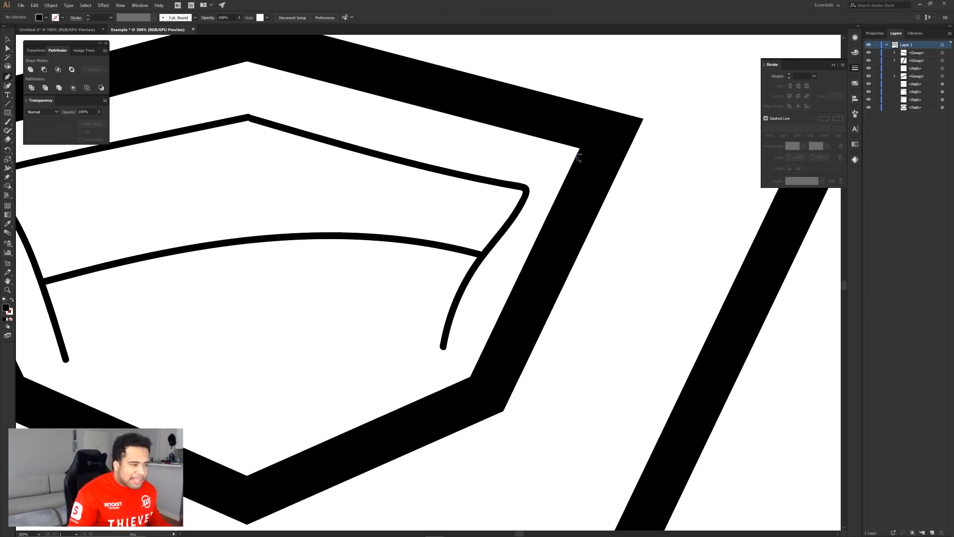
pyautogui.click(481, 357)
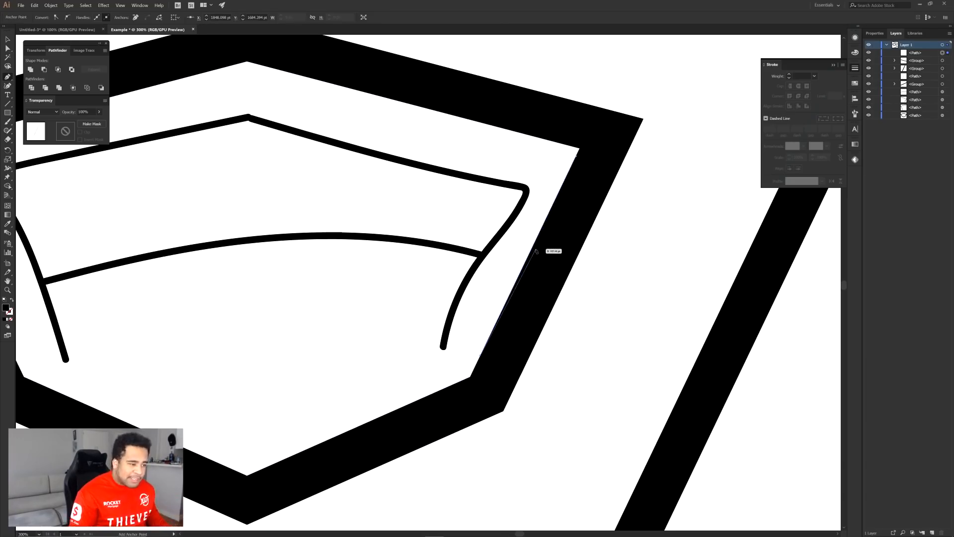
pyautogui.press('ctrl')
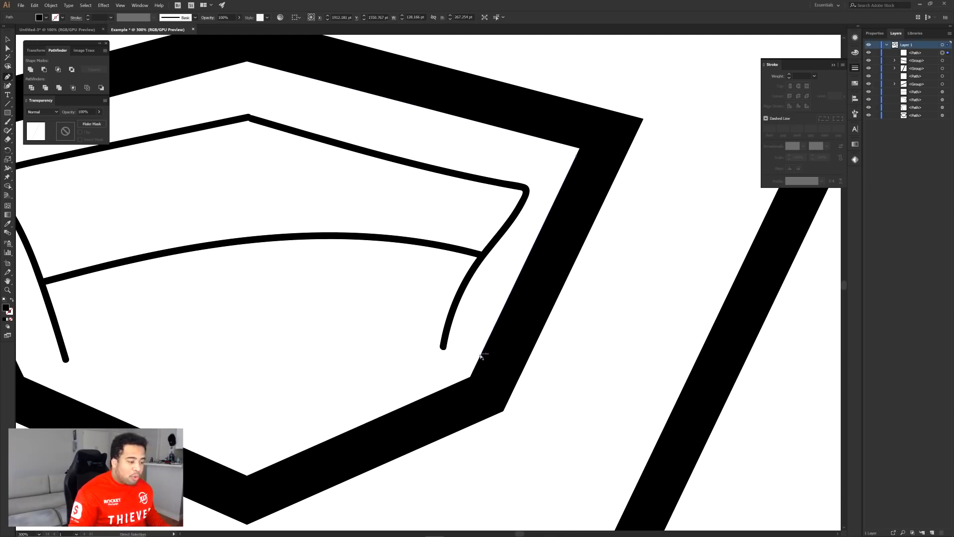
pyautogui.moveTo(481, 356); pyautogui.dragTo(516, 321)
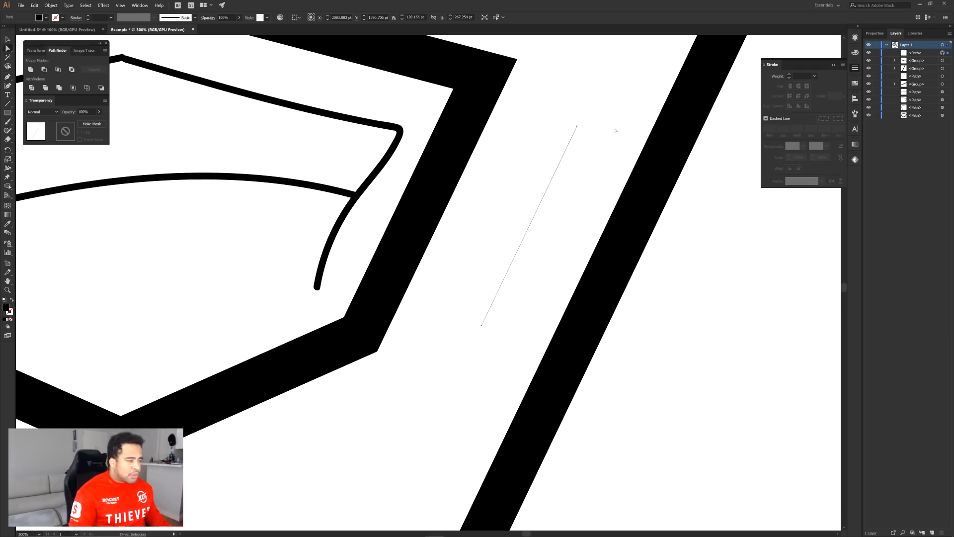
# Lengthen the thin angled line from both ends at its existing angle, to about 358 pt wide and 746 pt high
pyautogui.click(615, 119)
pyautogui.click(542, 199)
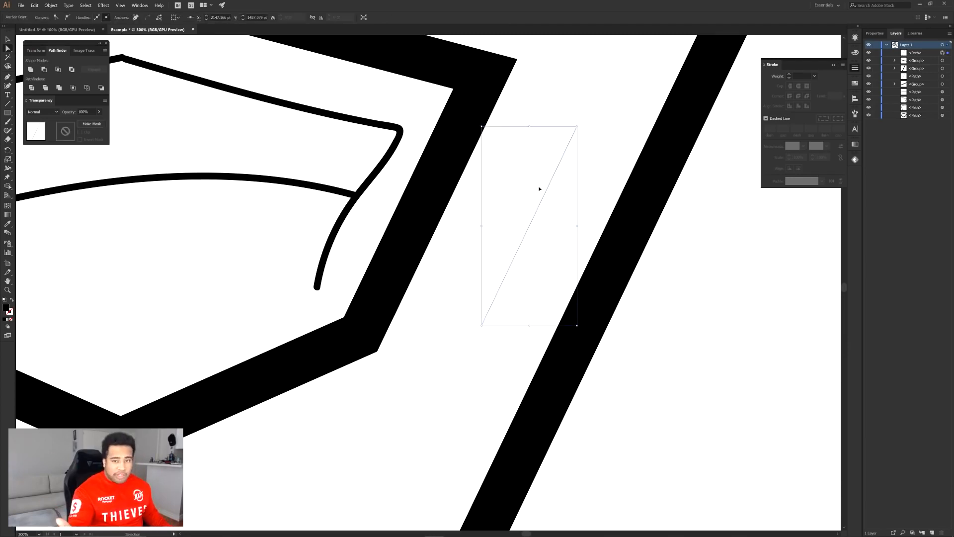
pyautogui.keyDown('ctrl'); pyautogui.keyDown('alt'); pyautogui.click(541, 205); pyautogui.keyUp('alt'); pyautogui.keyUp('ctrl')
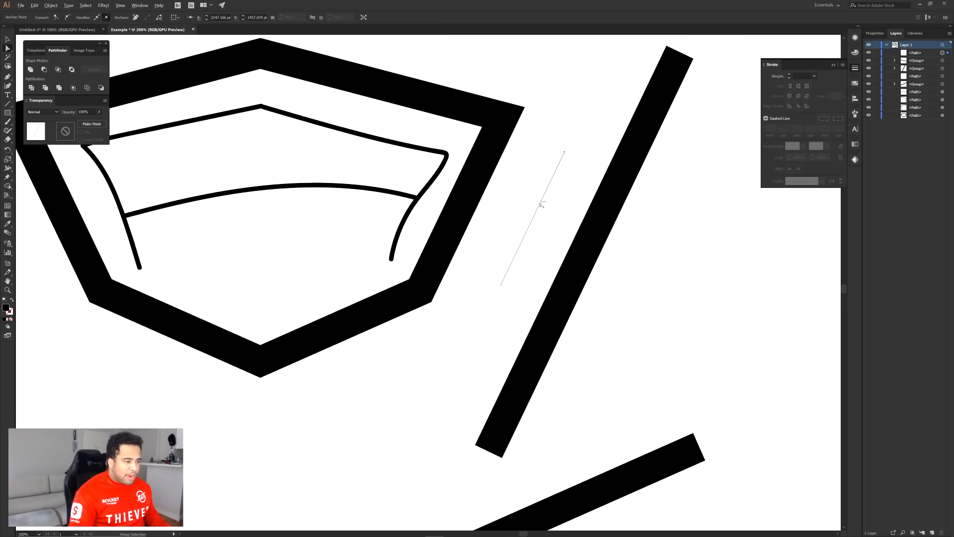
pyautogui.keyDown('ctrl'); pyautogui.keyDown('alt'); pyautogui.click(573, 194); pyautogui.keyUp('alt'); pyautogui.keyUp('ctrl')
pyautogui.moveTo(574, 194); pyautogui.dragTo(573, 236)
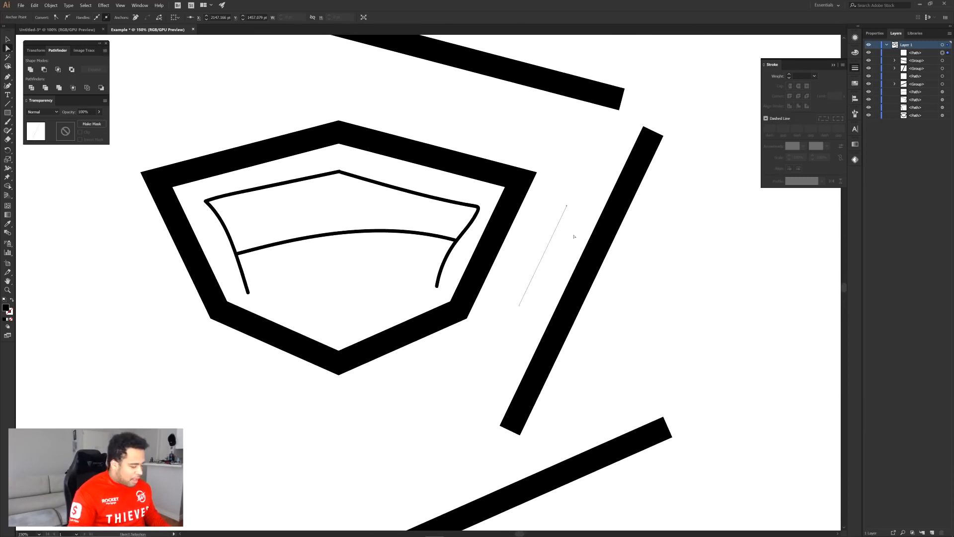
pyautogui.moveTo(568, 207); pyautogui.dragTo(633, 115)
pyautogui.hotkey('ctrl', 'z')
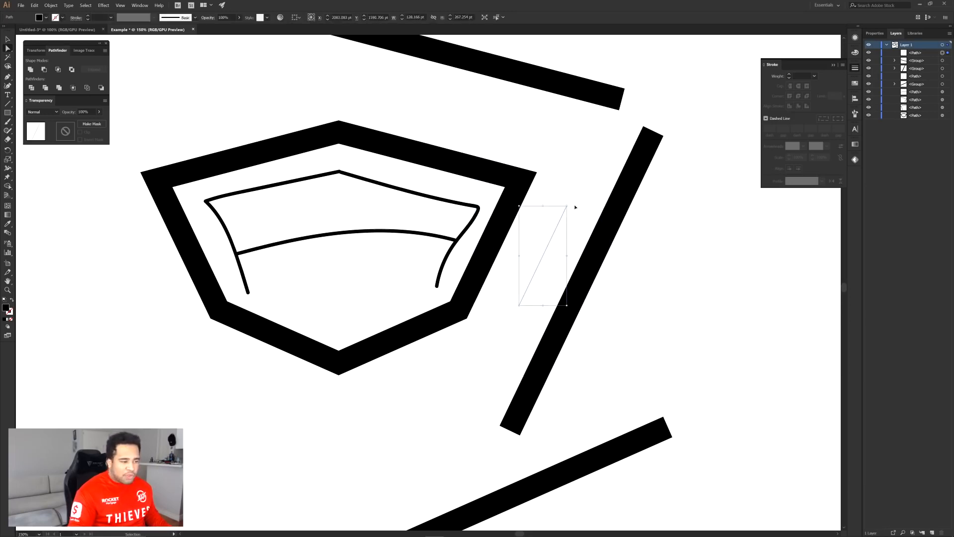
pyautogui.moveTo(567, 205); pyautogui.dragTo(611, 118)
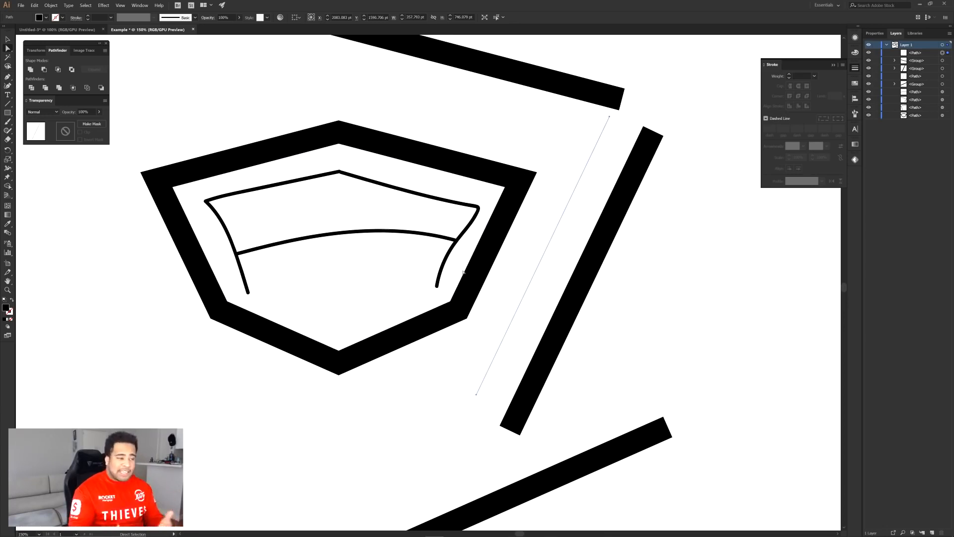
# Copy the shield outline's 60 pt stroke onto the angled line and expand its fill and stroke into a shape
pyautogui.press('i')
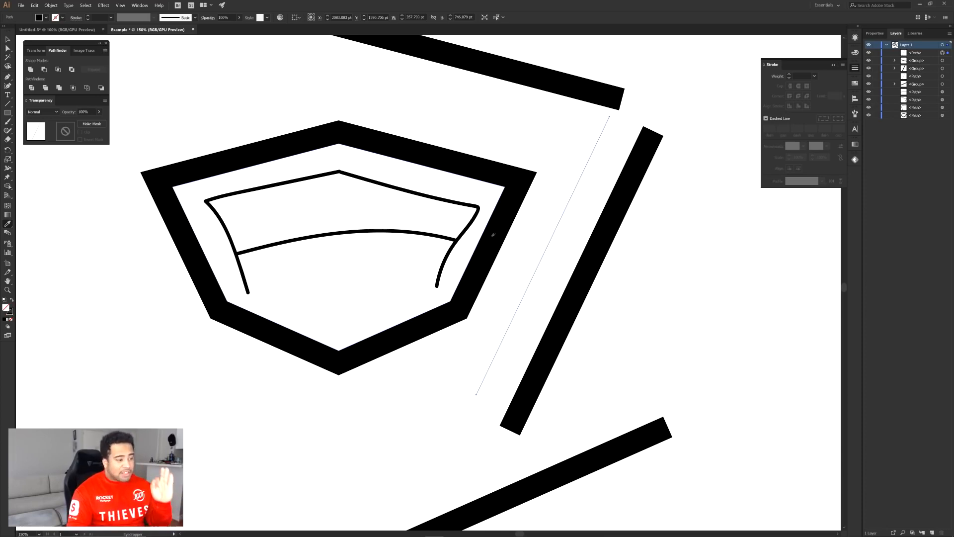
pyautogui.click(493, 234)
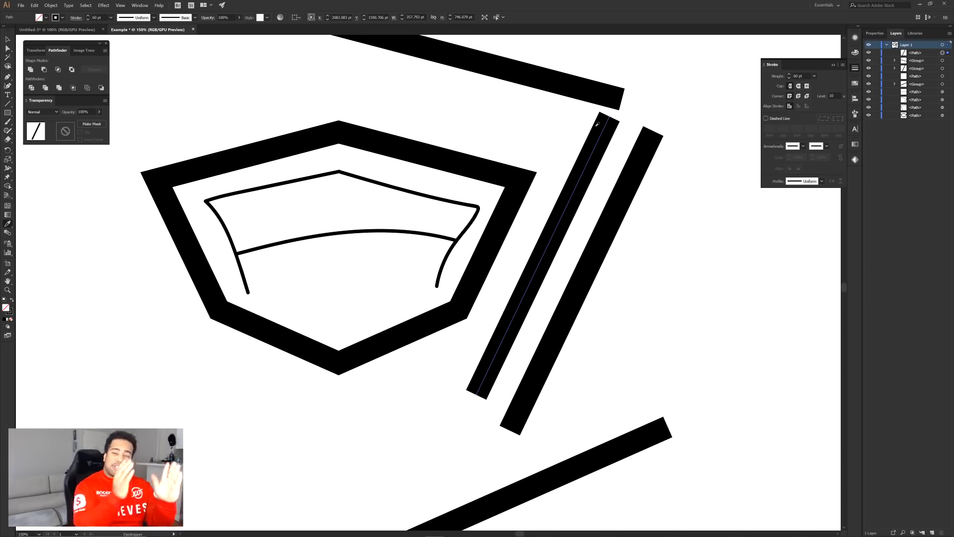
pyautogui.click(50, 5)
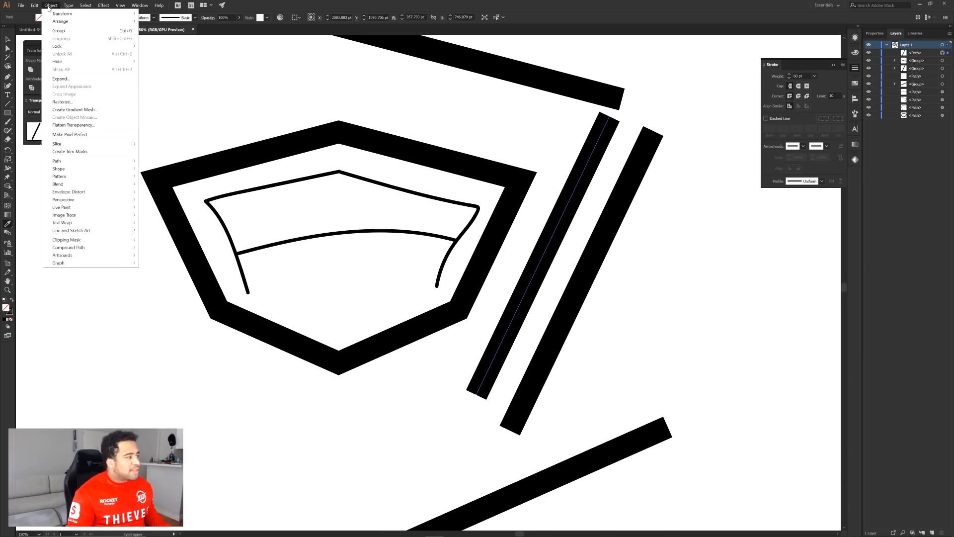
pyautogui.click(64, 80)
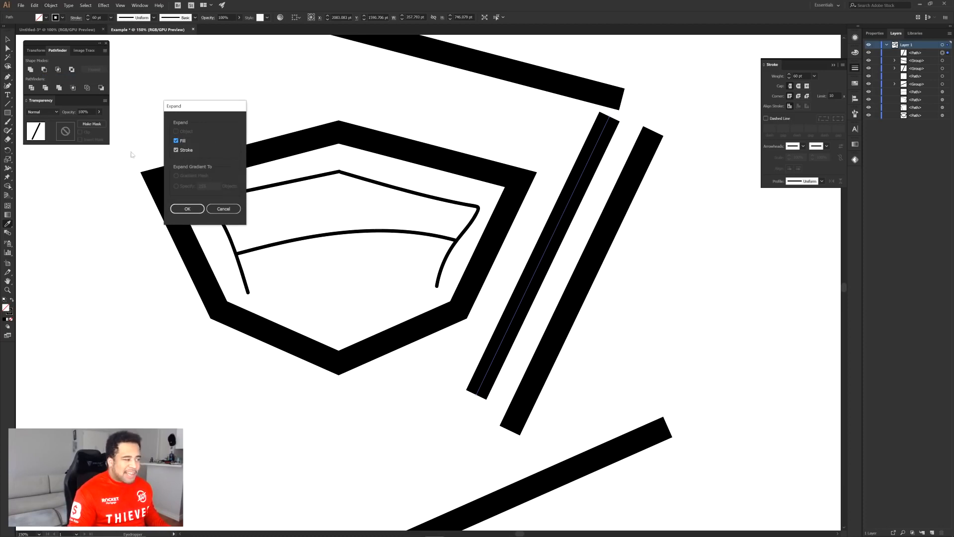
pyautogui.click(188, 209)
pyautogui.press('v')
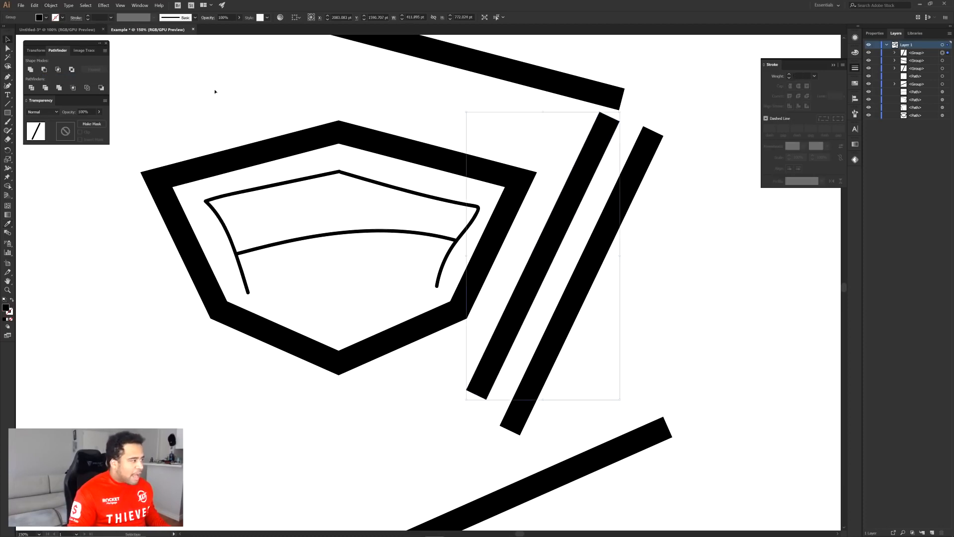
# Try the expanded bar over the sketch's right-hand line, and move it back outside the shield
pyautogui.click(582, 171)
pyautogui.moveTo(583, 171)
pyautogui.mouseDown()
pyautogui.moveTo(550, 181)
pyautogui.moveTo(565, 197)
pyautogui.moveTo(589, 180)
pyautogui.moveTo(571, 182)
pyautogui.mouseUp()
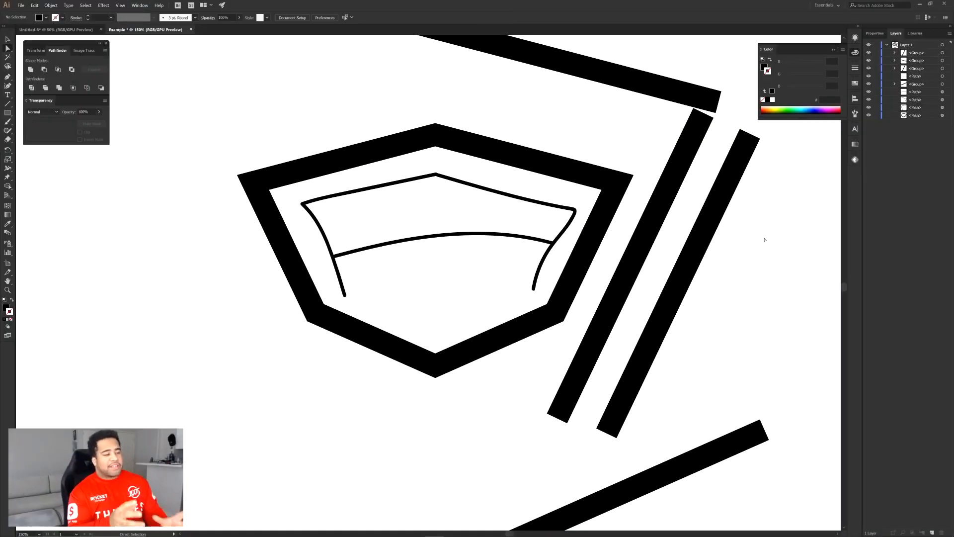
pyautogui.moveTo(670, 171); pyautogui.dragTo(595, 164)
pyautogui.scroll(3, 578, 236)
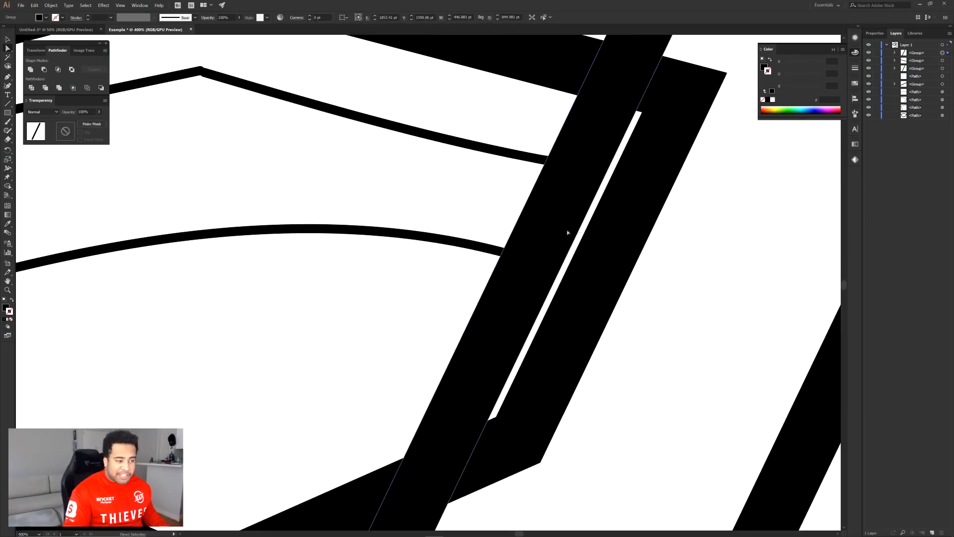
pyautogui.moveTo(537, 220); pyautogui.dragTo(691, 272)
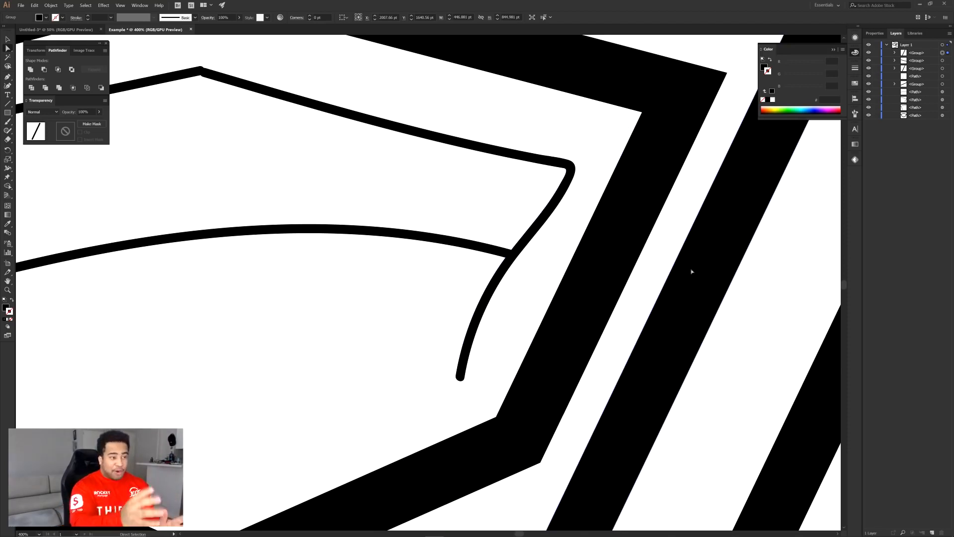
pyautogui.scroll(-3, 716, 247)
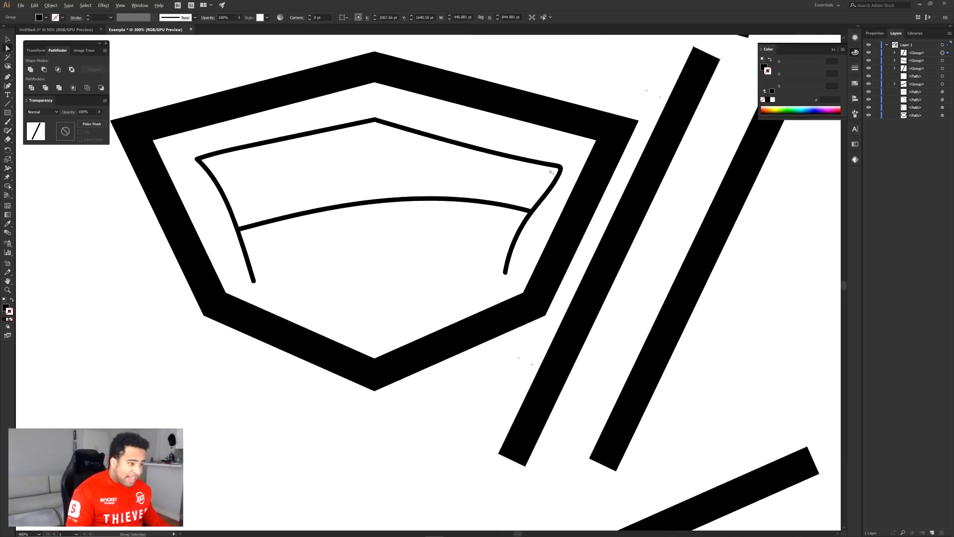
# Duplicate the shield outline path in place and set the copy's stroke colour to light grey e5e5e5
pyautogui.click(869, 115)
pyautogui.click(869, 115)
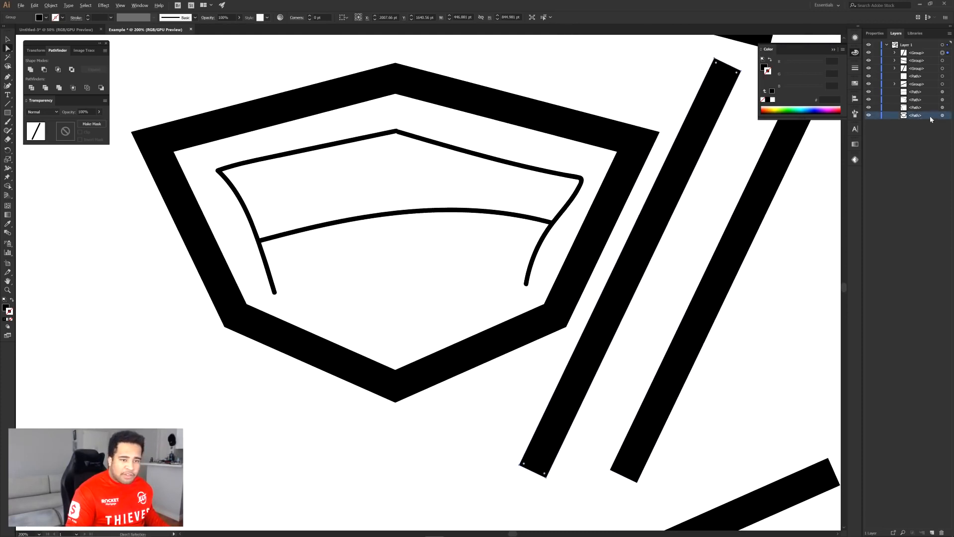
pyautogui.click(943, 116)
pyautogui.hotkey('ctrl', 'c')
pyautogui.hotkey('ctrl', 'f')
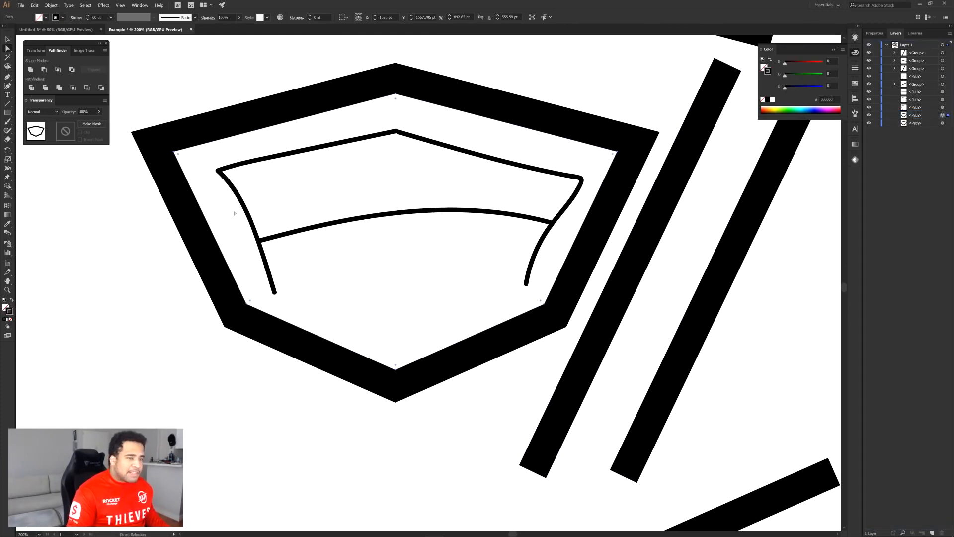
pyautogui.doubleClick(9, 311)
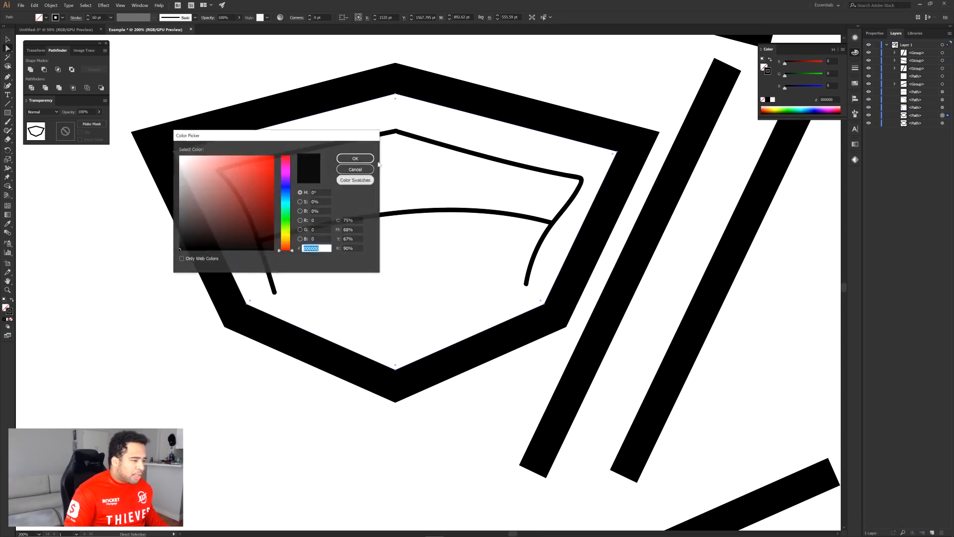
pyautogui.moveTo(166, 168); pyautogui.dragTo(168, 164)
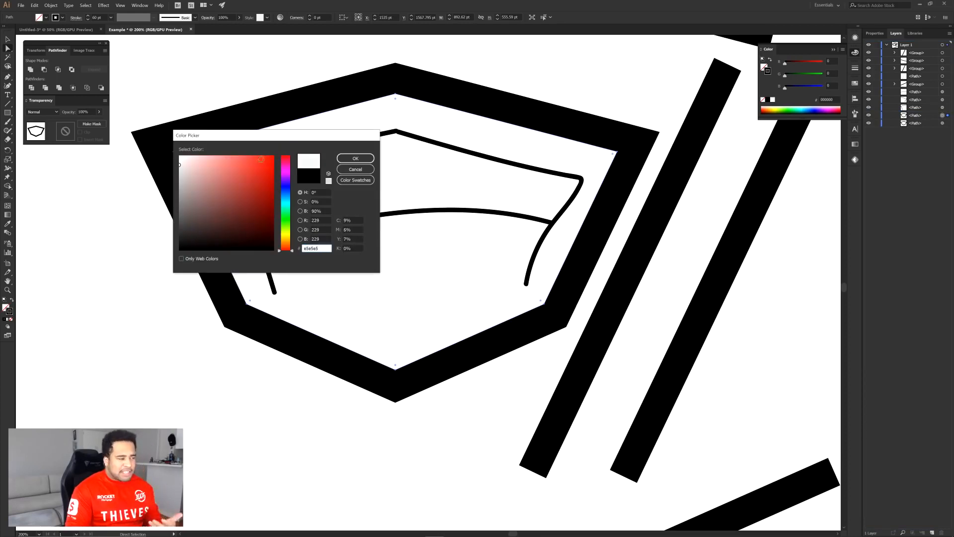
pyautogui.click(354, 158)
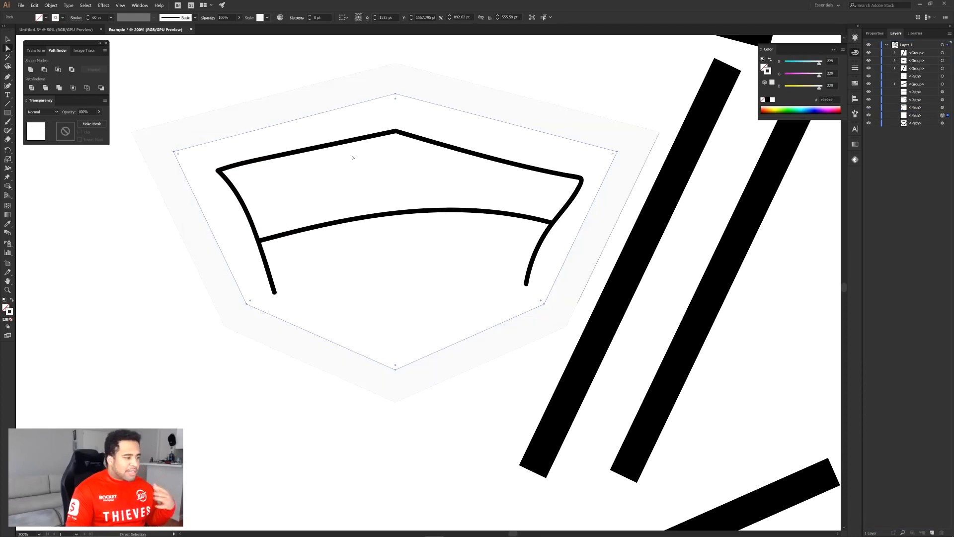
# Align the light grey outline's stroke to the inside of its path and lock that path
pyautogui.click(857, 71)
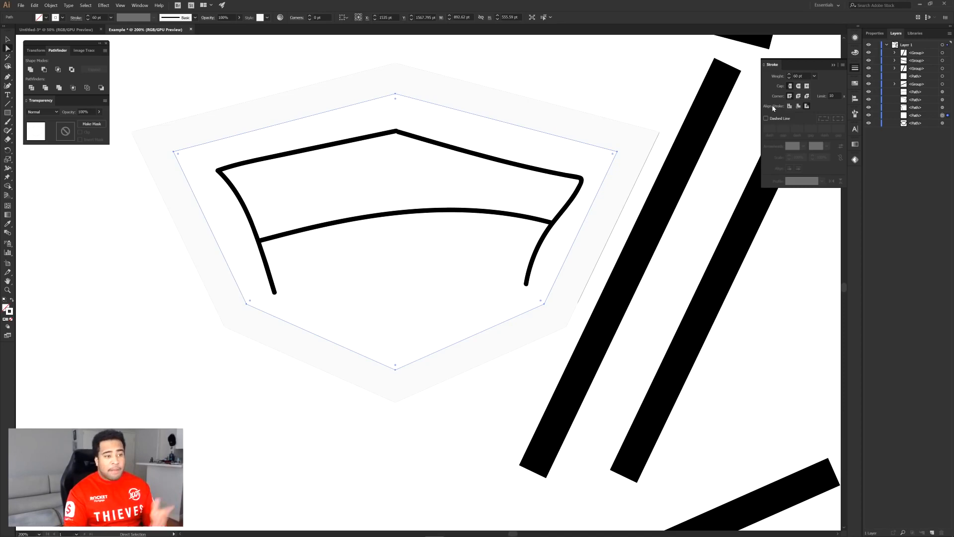
pyautogui.click(798, 106)
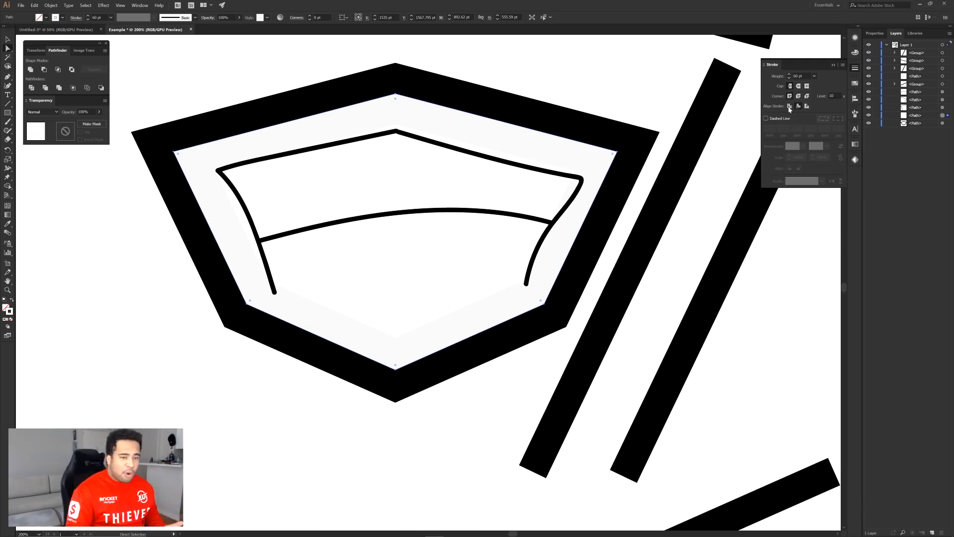
pyautogui.click(876, 115)
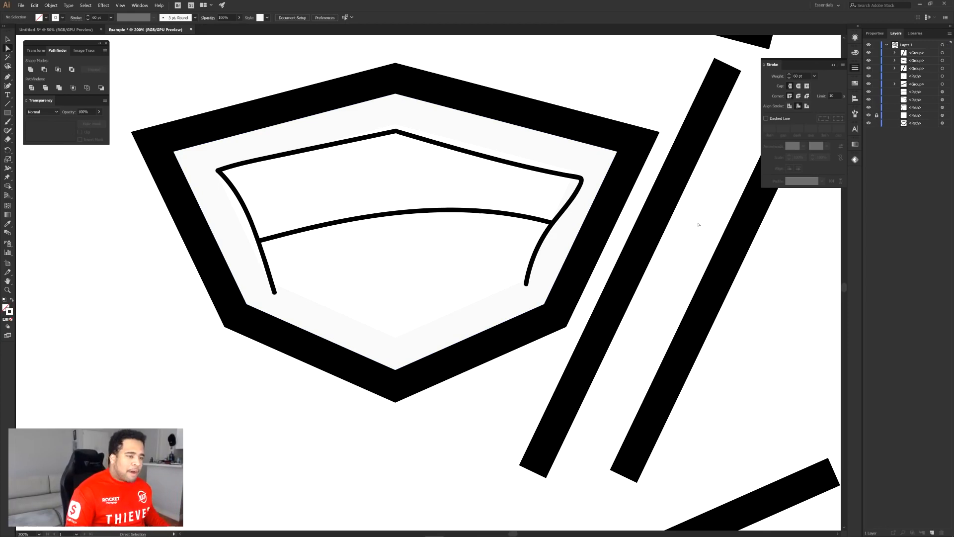
# Move the angled bar inside the shield, flush against the inner edge of the grey spacing outline's right side
pyautogui.scroll(2, 648, 237)
pyautogui.moveTo(649, 234); pyautogui.dragTo(438, 172)
pyautogui.scroll(5, 463, 152)
pyautogui.moveTo(495, 183); pyautogui.dragTo(498, 184)
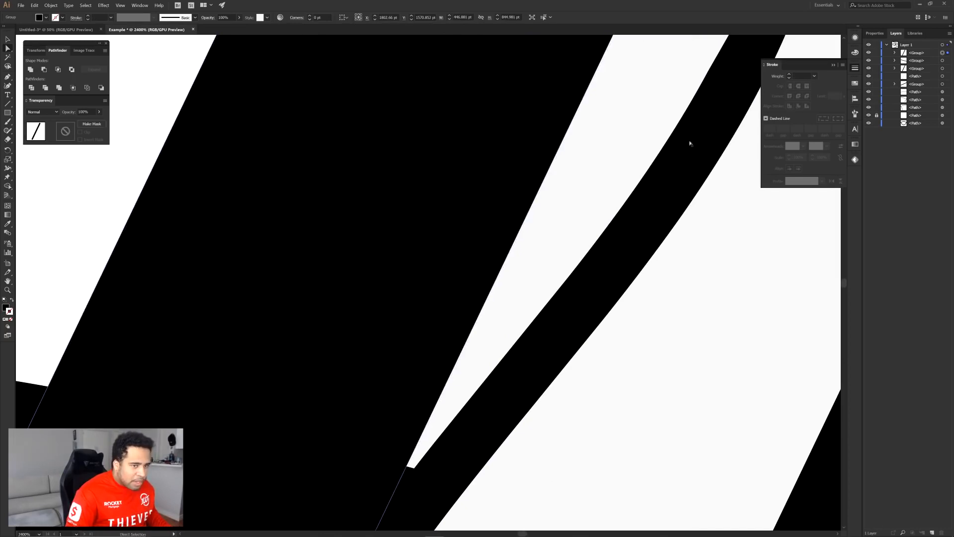
# Duplicate the angled right bar, reflect the copy across the vertical axis, and fit it flush against the grey outline's inner left edge
pyautogui.scroll(-4, 554, 190)
pyautogui.scroll(-3, 553, 191)
pyautogui.moveTo(570, 112); pyautogui.dragTo(426, 145)
pyautogui.rightClick(426, 146)
pyautogui.moveTo(458, 213)
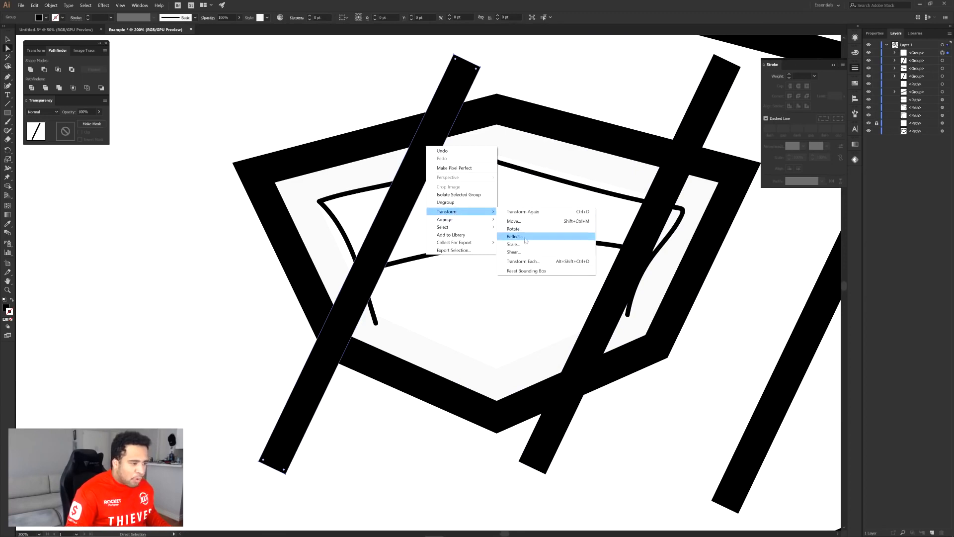
pyautogui.click(515, 237)
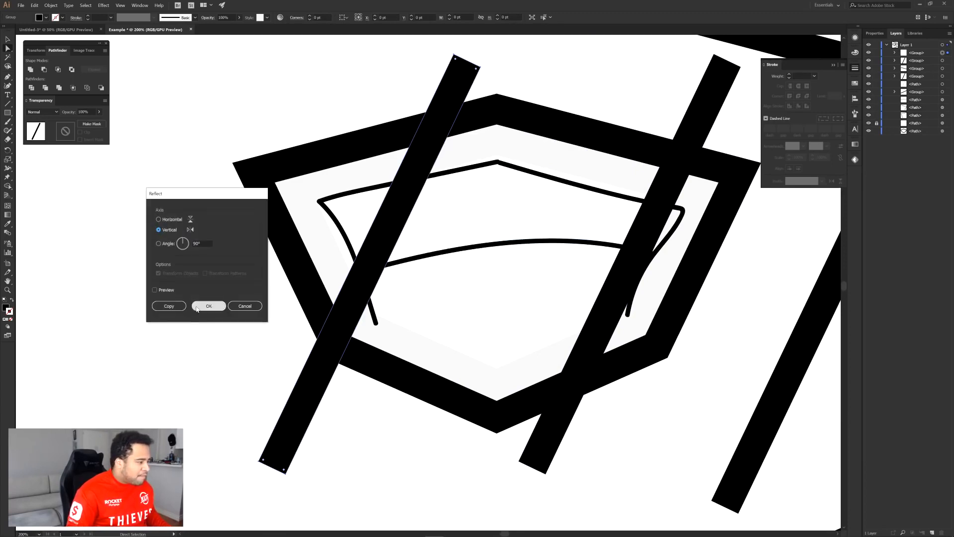
pyautogui.click(204, 304)
pyautogui.scroll(6, 326, 248)
pyautogui.moveTo(472, 252); pyautogui.dragTo(427, 254)
pyautogui.scroll(-5, 427, 254)
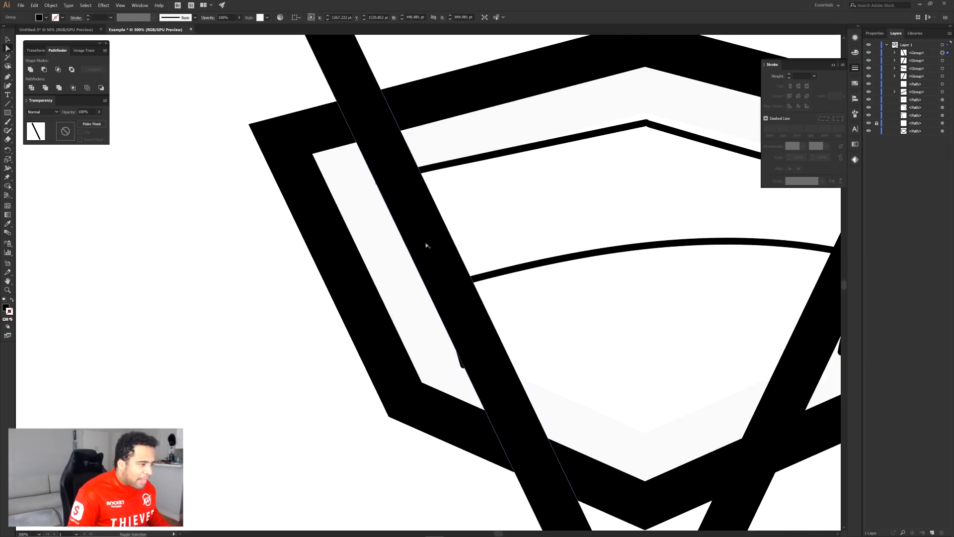
pyautogui.scroll(-4, 427, 245)
# Copy the spare bar above the shield down inside it, parallel to the shield's upper-right edge
pyautogui.click(602, 136)
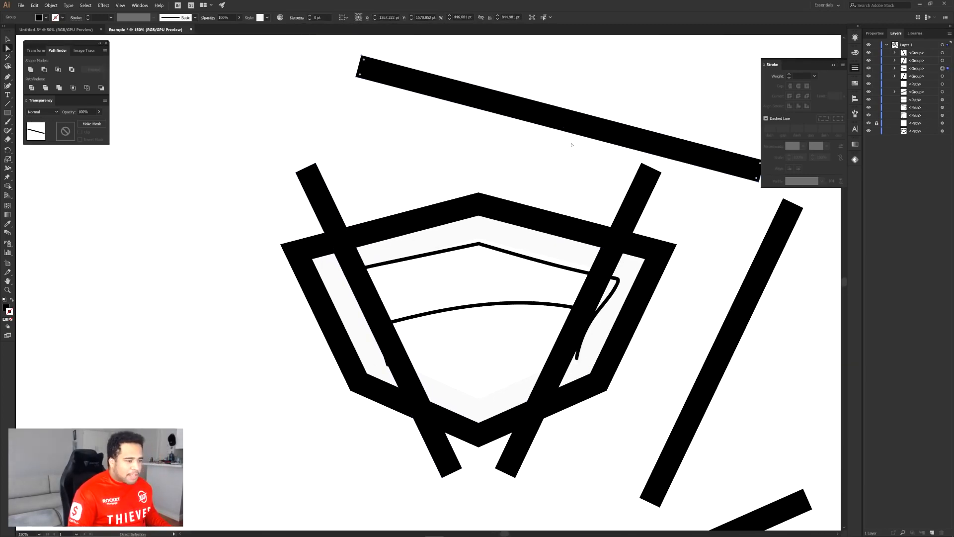
pyautogui.moveTo(602, 137); pyautogui.dragTo(601, 251)
pyautogui.scroll(5, 534, 266)
pyautogui.scroll(-5, 601, 251)
# Duplicate the bar along the shield's upper-right edge and reflect the copy across the vertical axis
pyautogui.moveTo(594, 250); pyautogui.dragTo(502, 251)
pyautogui.rightClick(502, 251)
pyautogui.moveTo(526, 316)
pyautogui.click(592, 341)
pyautogui.click(206, 305)
pyautogui.scroll(6, 454, 249)
# Fit the reflected upper bar flush against the grey outline's inner upper-left edge, mirroring the upper-right bar
pyautogui.moveTo(383, 239); pyautogui.dragTo(514, 365)
pyautogui.scroll(-5, 426, 284)
pyautogui.moveTo(426, 284); pyautogui.dragTo(461, 343)
pyautogui.moveTo(393, 262); pyautogui.dragTo(394, 278)
pyautogui.scroll(3, 376, 274)
pyautogui.moveTo(611, 464); pyautogui.dragTo(472, 282)
pyautogui.scroll(3, 476, 277)
pyautogui.moveTo(476, 278)
pyautogui.mouseDown()
pyautogui.moveTo(475, 220)
pyautogui.moveTo(438, 198)
pyautogui.mouseUp()
pyautogui.scroll(-7, 470, 212)
# Delete the remaining sketch lines inside the shield, leaving only the bars and outlines
pyautogui.click(504, 242)
pyautogui.press('Delete')
pyautogui.press('Delete')
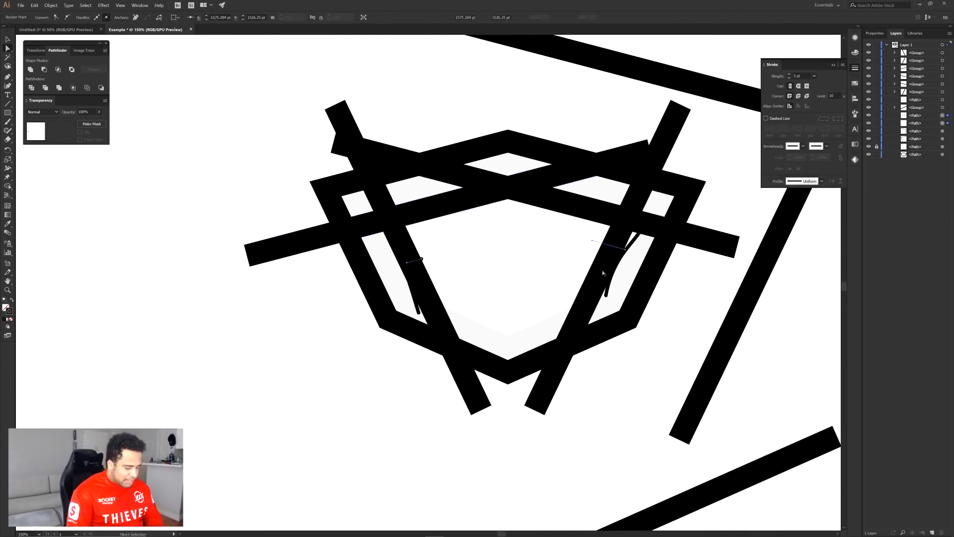
pyautogui.click(633, 247)
pyautogui.press('Delete')
pyautogui.click(417, 312)
pyautogui.press('Delete')
pyautogui.moveTo(501, 222); pyautogui.dragTo(474, 208)
pyautogui.moveTo(490, 307); pyautogui.dragTo(506, 331)
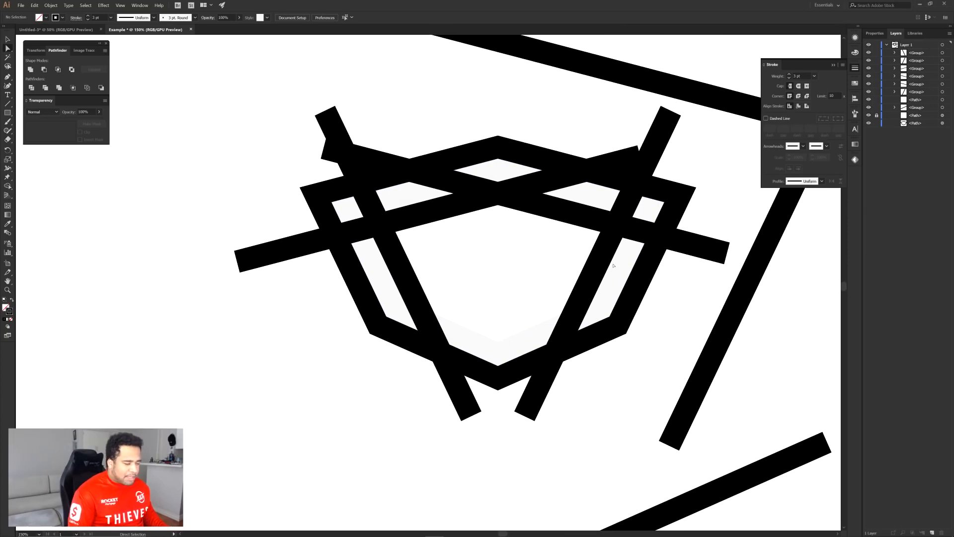
# Check the lower ends of the original sketch in the Untitled-3 document, and return to the Example document
pyautogui.scroll(1, 502, 346)
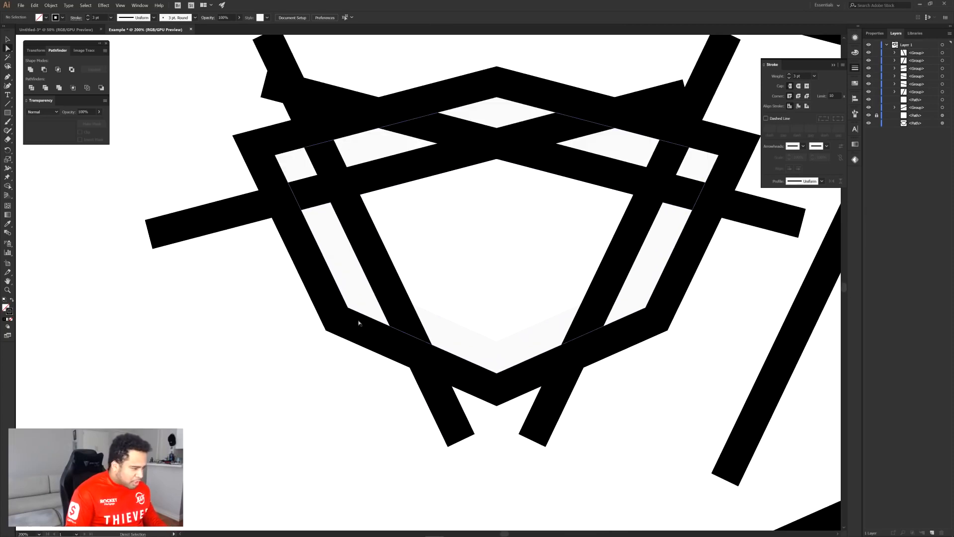
pyautogui.press('m')
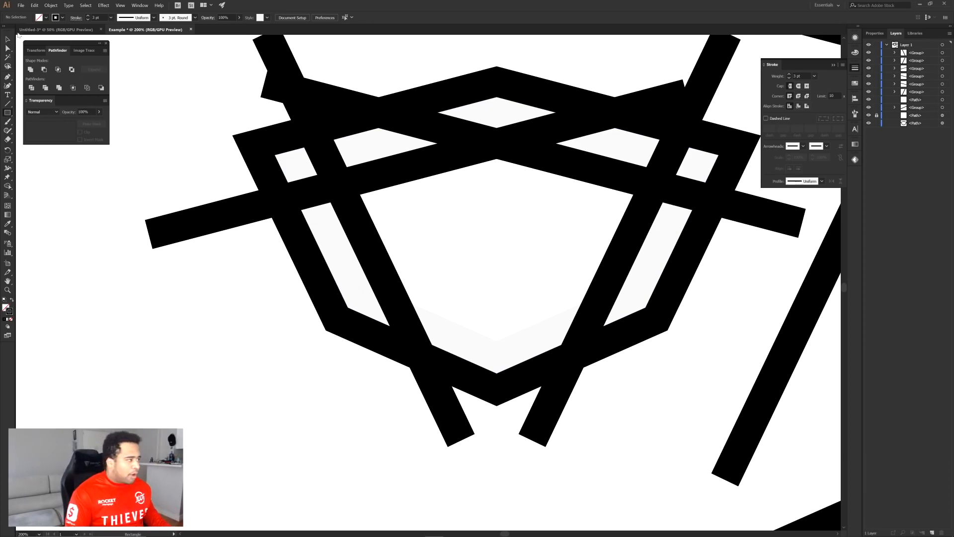
pyautogui.click(55, 29)
pyautogui.press('a')
pyautogui.scroll(4, 437, 290)
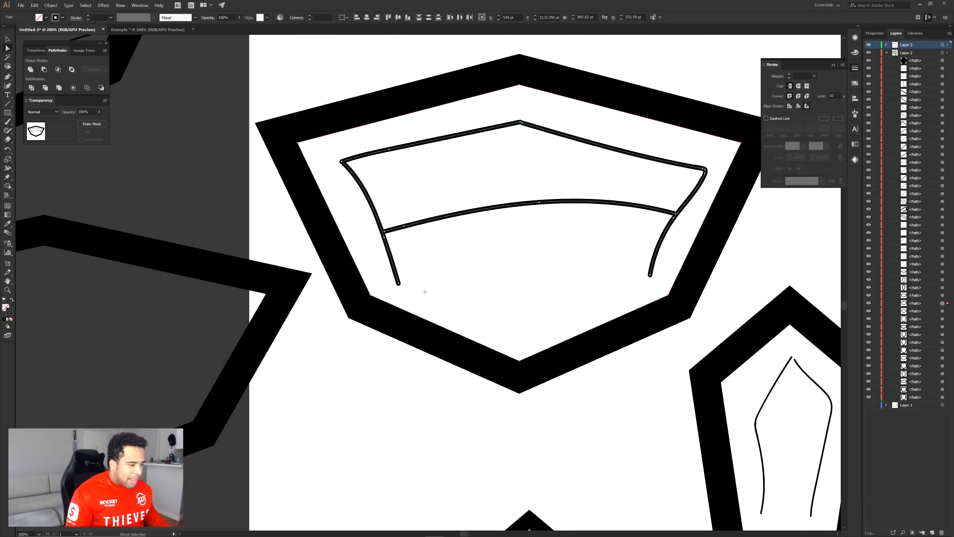
pyautogui.click(398, 284)
pyautogui.scroll(-3, 211, 78)
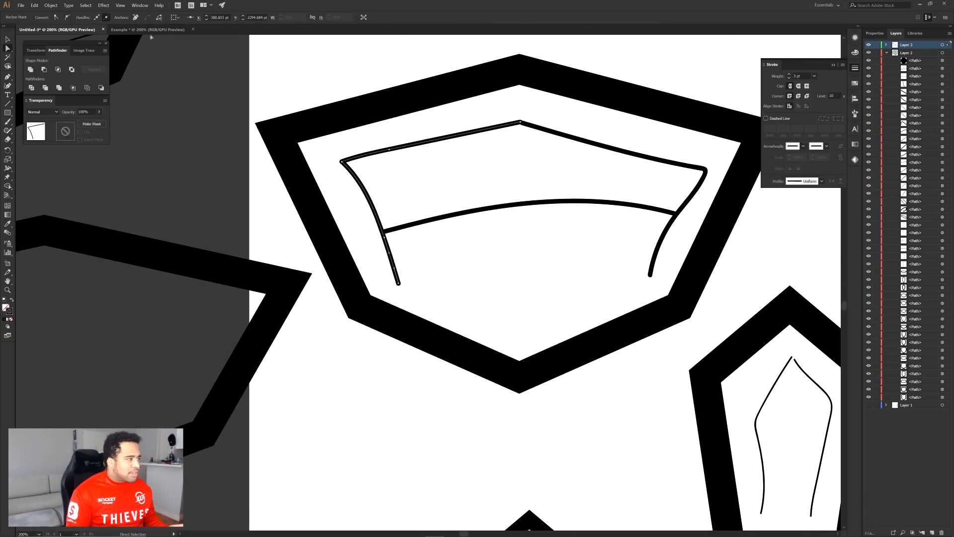
pyautogui.click(147, 29)
# Draw a diagonal cutting line with the Pen tool from the shield's lower-left outer corner through its inner corner and across the left bar
pyautogui.press('p')
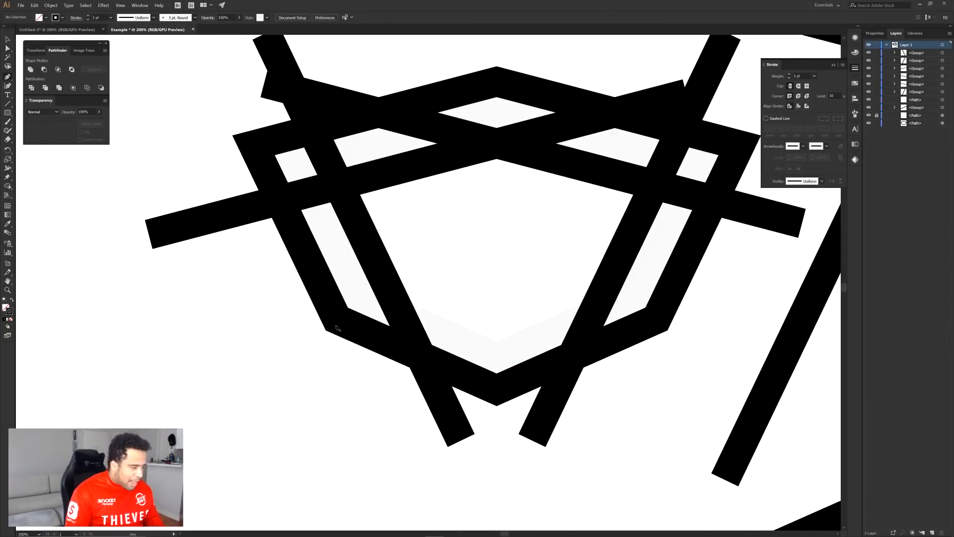
pyautogui.scroll(3, 336, 327)
pyautogui.click(308, 333)
pyautogui.click(577, 62)
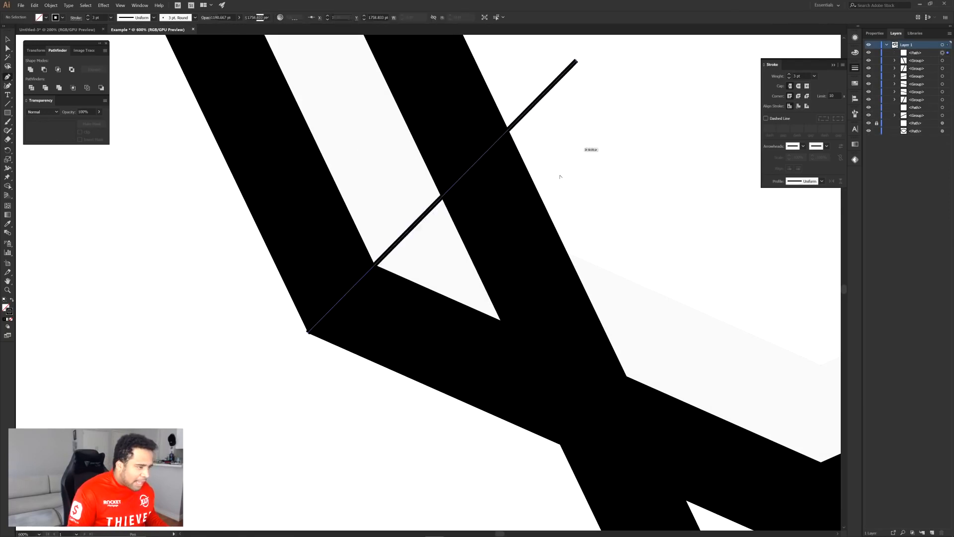
pyautogui.scroll(-3, 563, 173)
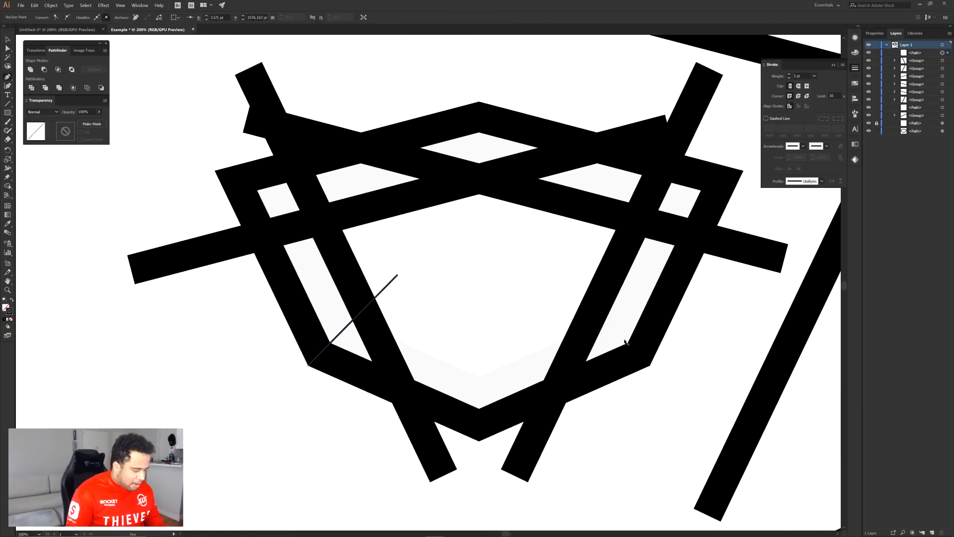
# Draw a matching diagonal cutting line from the shield's lower-right outer corner through its inner corner and across the right bar
pyautogui.scroll(3, 625, 342)
pyautogui.scroll(2, 662, 397)
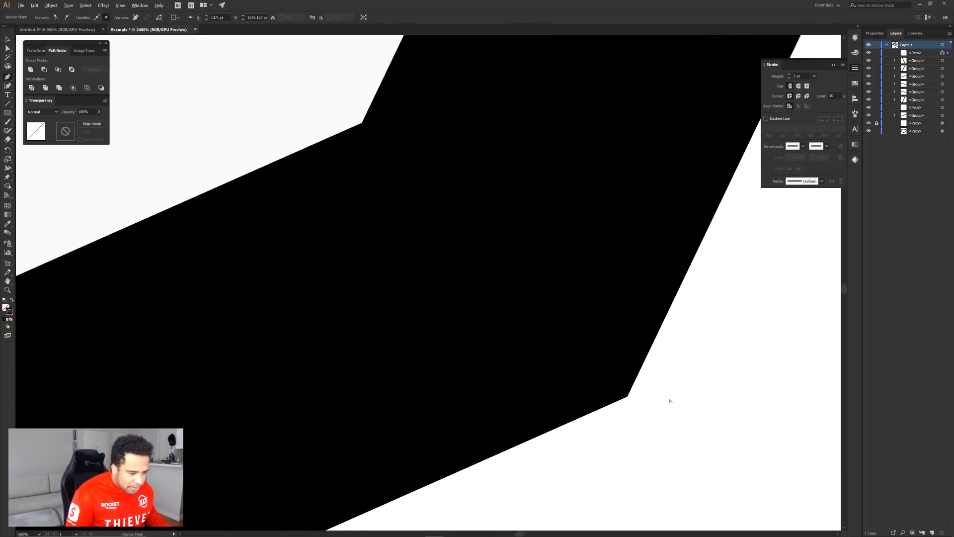
pyautogui.click(629, 397)
pyautogui.scroll(-3, 629, 397)
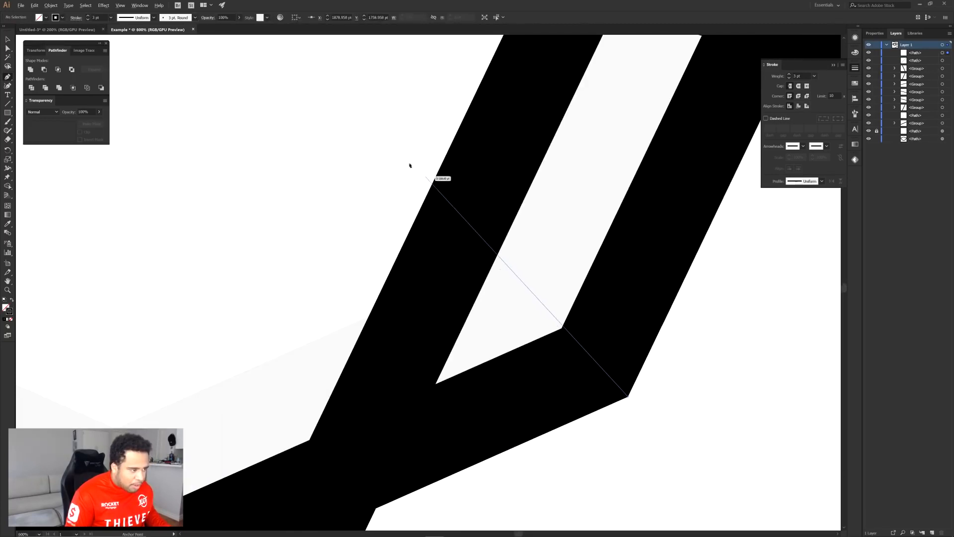
pyautogui.click(375, 132)
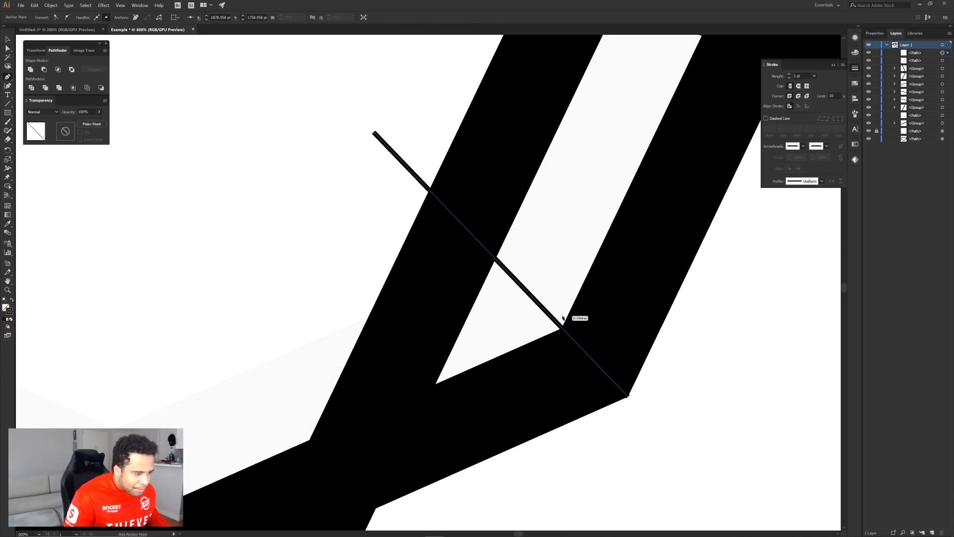
pyautogui.press('a')
pyautogui.click(546, 266)
pyautogui.scroll(-1, 546, 266)
pyautogui.scroll(-2, 546, 267)
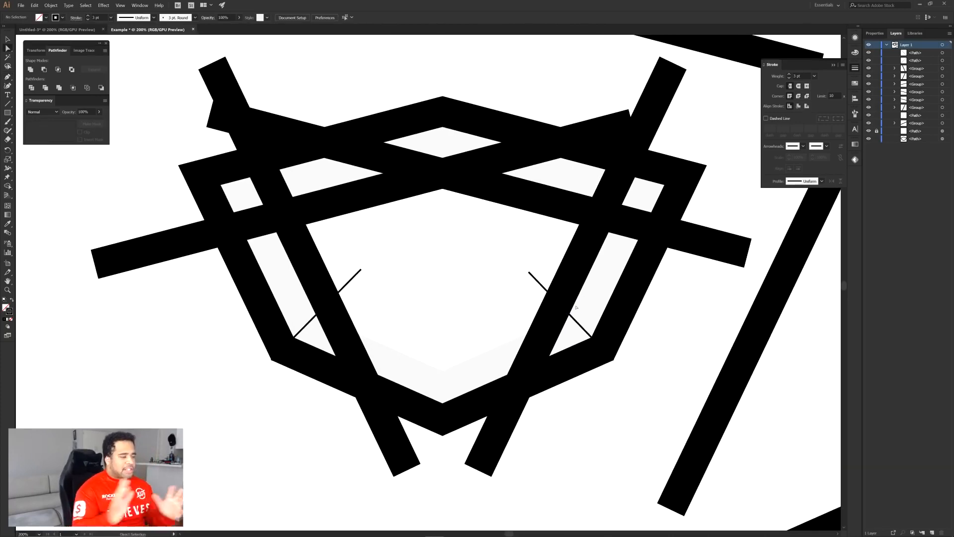
# Select the four inner bars and use Shape Builder to remove the parts overshooting the inner frame's top and side corners
pyautogui.moveTo(537, 239); pyautogui.dragTo(491, 291)
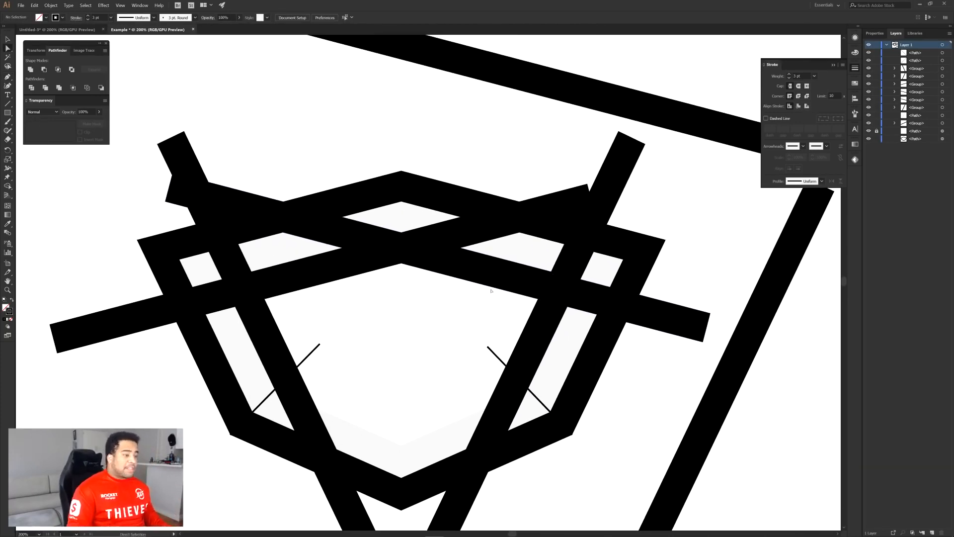
pyautogui.moveTo(503, 273); pyautogui.dragTo(561, 184)
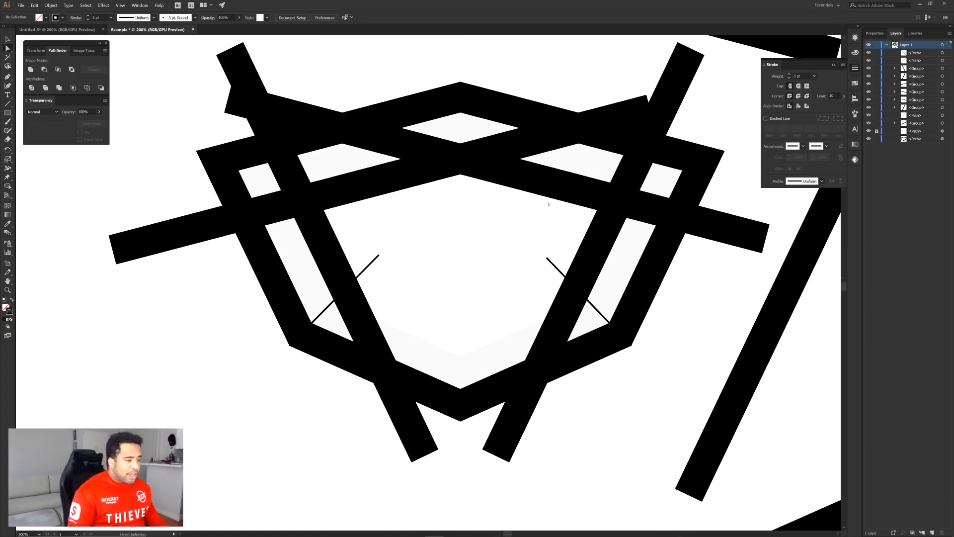
pyautogui.click(674, 91)
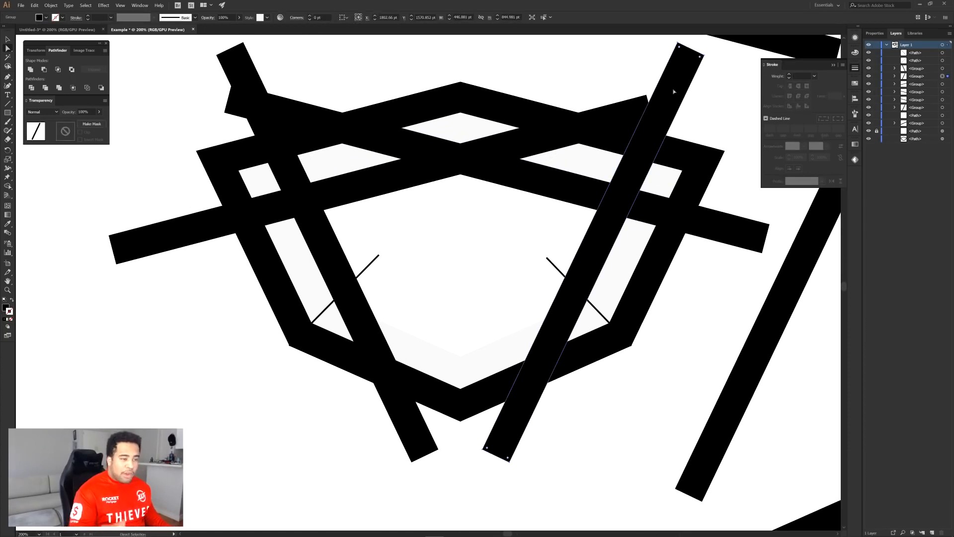
pyautogui.keyDown('shift'); pyautogui.click(596, 121); pyautogui.keyUp('shift')
pyautogui.keyDown('shift'); pyautogui.click(554, 185); pyautogui.keyUp('shift')
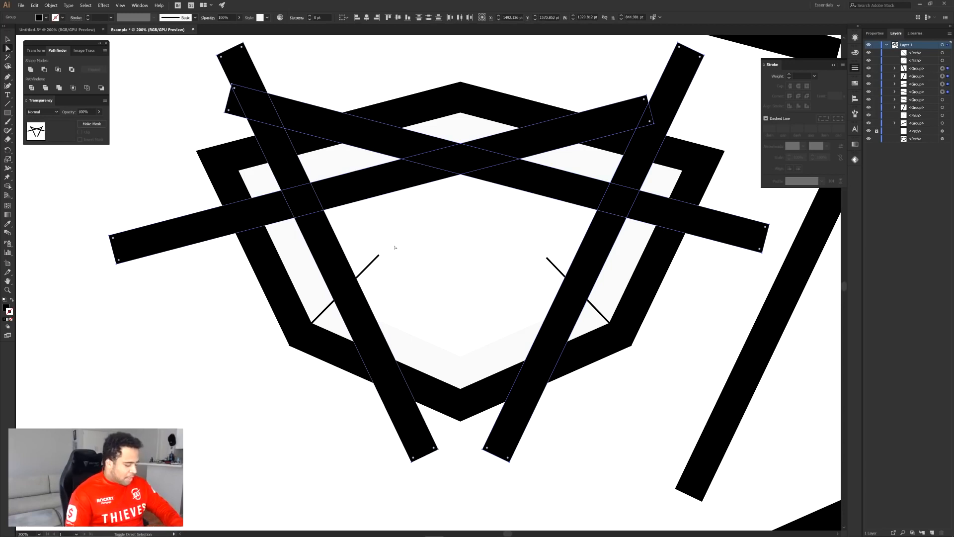
pyautogui.hotkey('shift', 'm')
pyautogui.moveTo(241, 212); pyautogui.dragTo(323, 105)
pyautogui.moveTo(306, 76); pyautogui.dragTo(262, 108)
pyautogui.moveTo(200, 131); pyautogui.dragTo(282, 42)
pyautogui.moveTo(540, 100)
pyautogui.mouseDown()
pyautogui.moveTo(646, 144)
pyautogui.moveTo(677, 126)
pyautogui.mouseUp()
pyautogui.moveTo(683, 174); pyautogui.dragTo(653, 273)
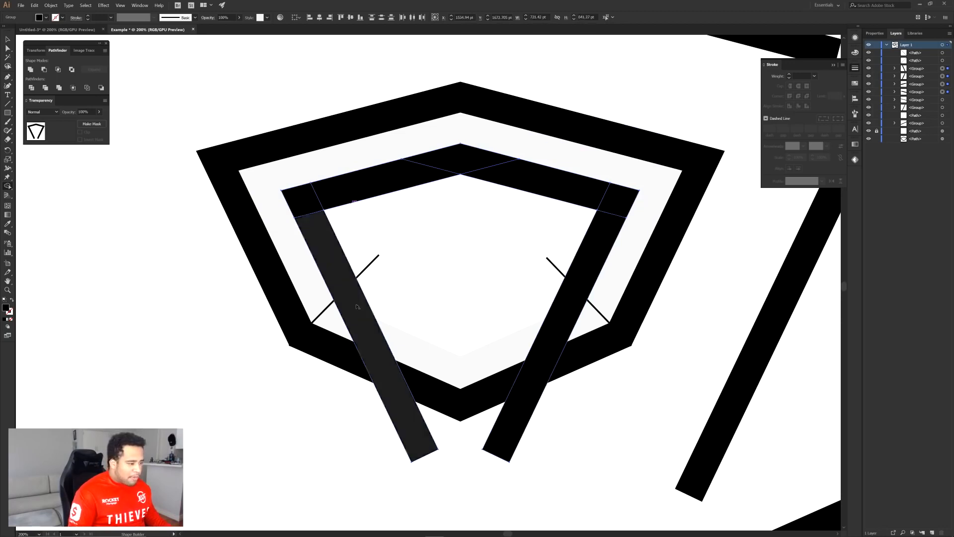
# Trim the lower ends of both side bars along the diagonal lines with Shape Builder and remove the leftover line segments
pyautogui.press('a')
pyautogui.click(333, 298)
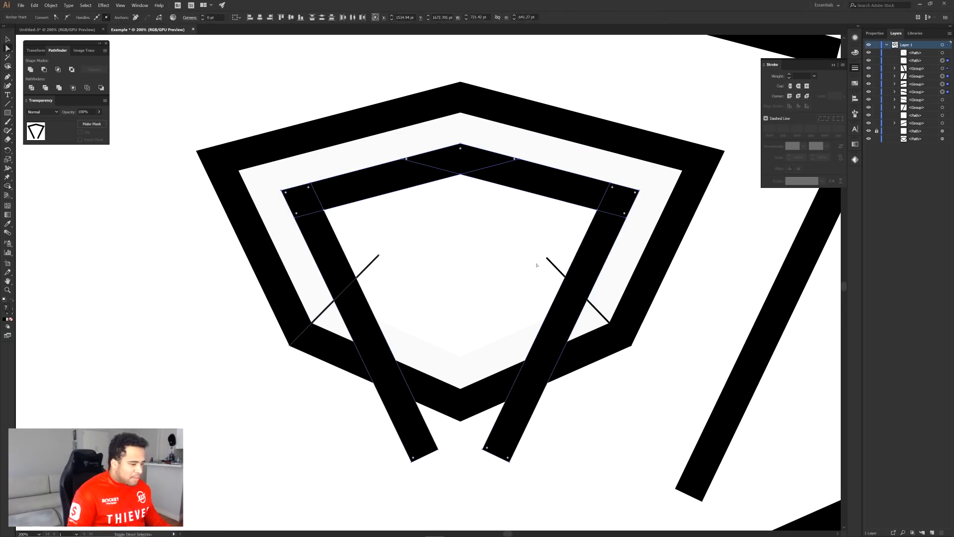
pyautogui.hotkey('shift', 'm')
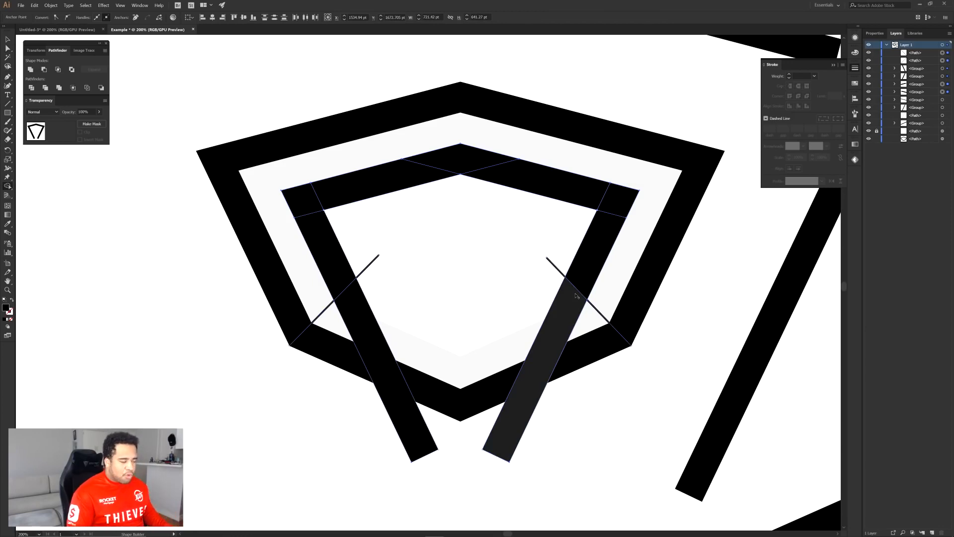
pyautogui.moveTo(372, 274)
pyautogui.mouseDown()
pyautogui.moveTo(370, 303)
pyautogui.moveTo(335, 311)
pyautogui.mouseUp()
pyautogui.keyDown('alt'); pyautogui.click(333, 310); pyautogui.keyUp('alt')
pyautogui.moveTo(500, 322); pyautogui.dragTo(611, 319)
pyautogui.moveTo(562, 265); pyautogui.dragTo(545, 262)
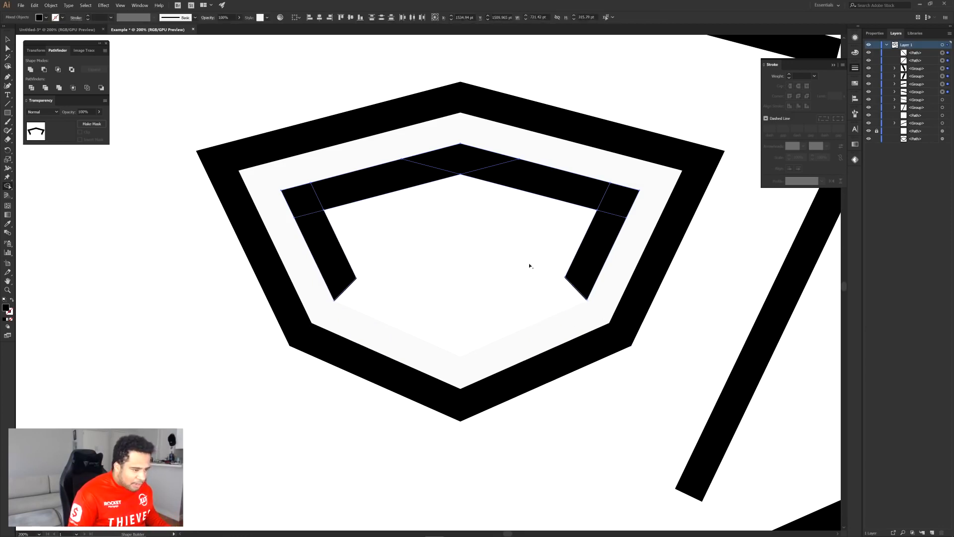
pyautogui.press('a')
pyautogui.click(531, 263)
# Draw a horizontal line about 708 pt long below the shield and give it a black 60 pt stroke with no fill
pyautogui.scroll(-3, 500, 266)
pyautogui.moveTo(482, 259)
pyautogui.mouseDown()
pyautogui.moveTo(495, 322)
pyautogui.moveTo(441, 266)
pyautogui.mouseUp()
pyautogui.scroll(3, 500, 329)
pyautogui.scroll(-1, 468, 298)
pyautogui.moveTo(468, 298); pyautogui.dragTo(458, 202)
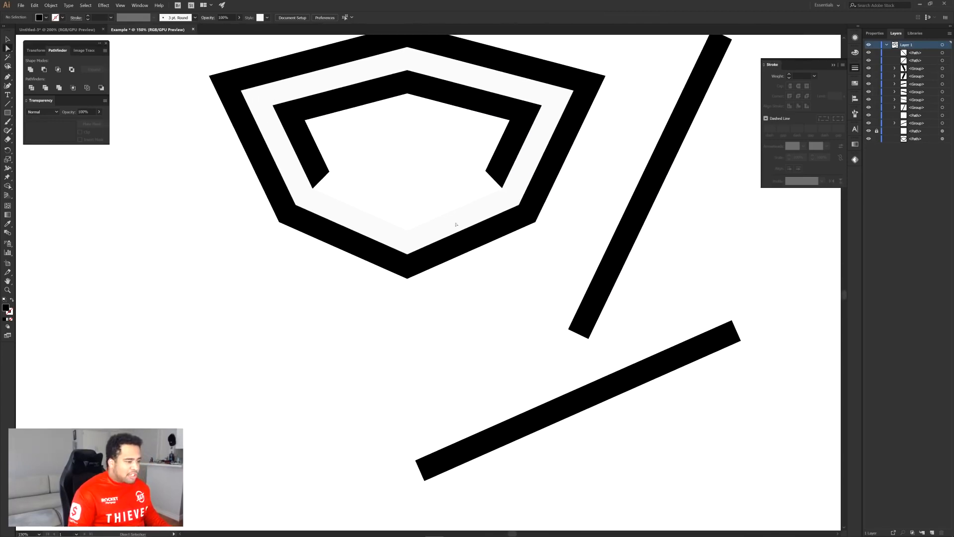
pyautogui.press('p')
pyautogui.click(282, 324)
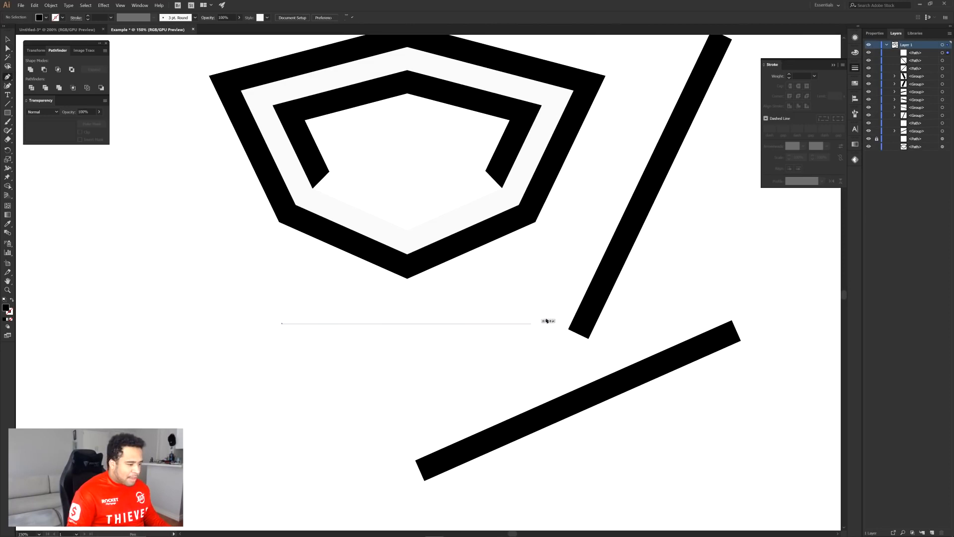
pyautogui.click(546, 321)
pyautogui.press('Escape')
pyautogui.hotkey('shift', 'x')
pyautogui.press('a')
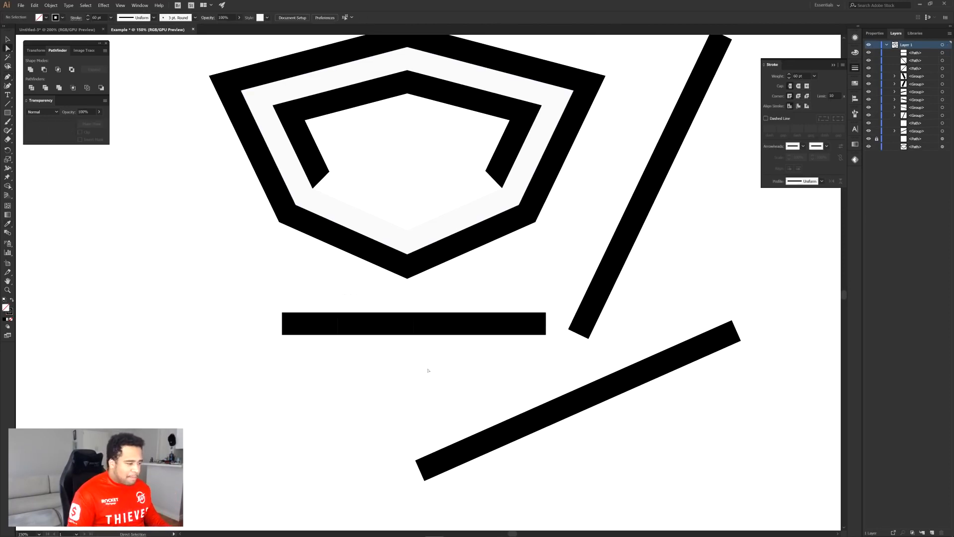
# Expand the horizontal line into a filled bar and move it across the inner frame, overlapping both side bars
pyautogui.click(50, 6)
pyautogui.click(62, 79)
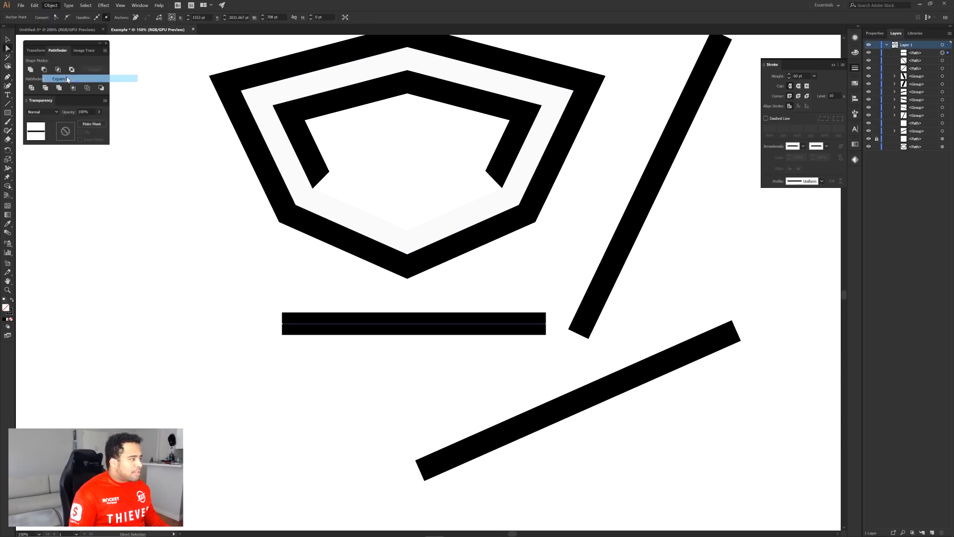
pyautogui.click(187, 208)
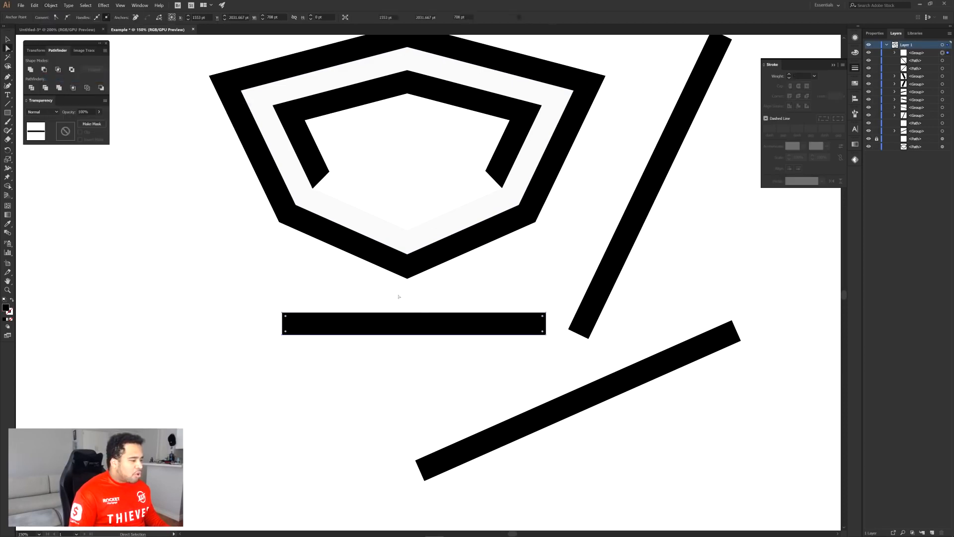
pyautogui.moveTo(449, 325); pyautogui.dragTo(447, 144)
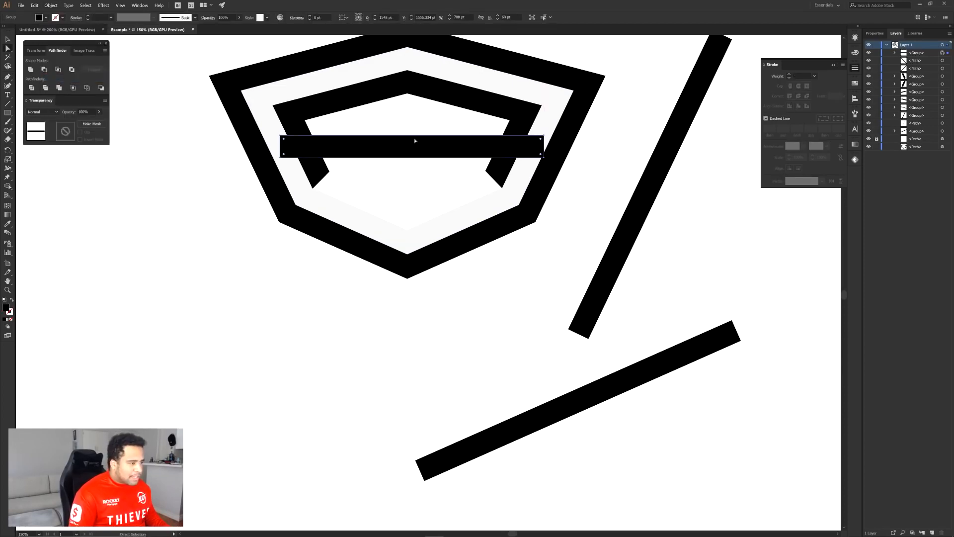
pyautogui.scroll(2, 383, 142)
pyautogui.scroll(-2, 415, 159)
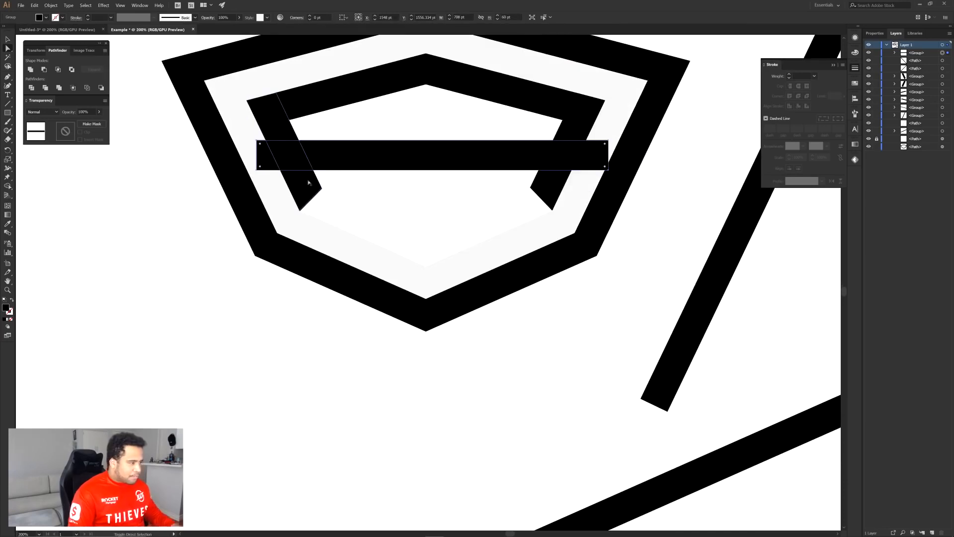
# Use Shape Builder to trim the horizontal bar's ends that stick out beyond the two side bars
pyautogui.keyDown('shift'); pyautogui.click(557, 188); pyautogui.keyUp('shift')
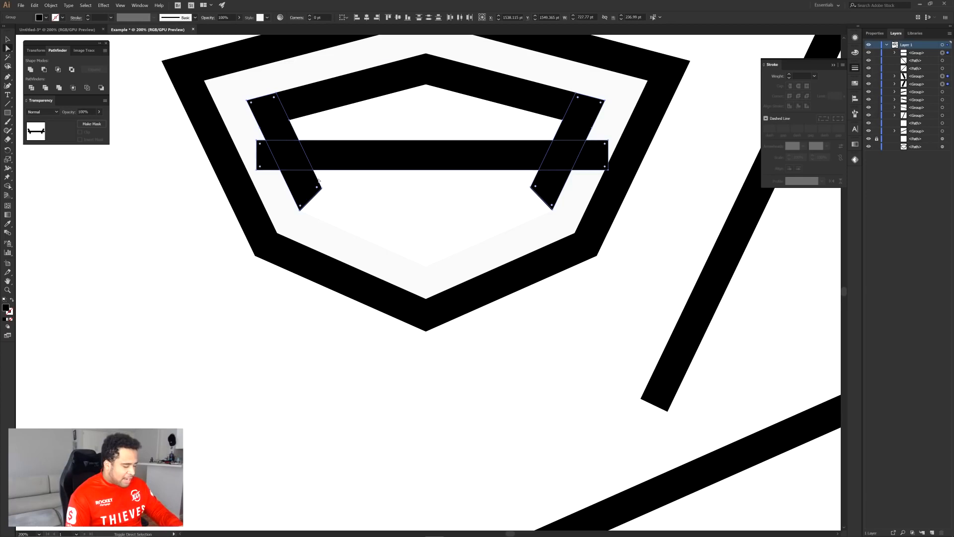
pyautogui.hotkey('shift', 'm')
pyautogui.keyDown('alt'); pyautogui.click(262, 155); pyautogui.keyUp('alt')
pyautogui.keyDown('alt'); pyautogui.click(590, 168); pyautogui.keyUp('alt')
pyautogui.press('a')
pyautogui.click(640, 184)
pyautogui.scroll(-3, 645, 177)
# Hide the locked light grey spacing outline inside the shield
pyautogui.moveTo(635, 180)
pyautogui.mouseDown()
pyautogui.moveTo(514, 250)
pyautogui.moveTo(519, 231)
pyautogui.mouseUp()
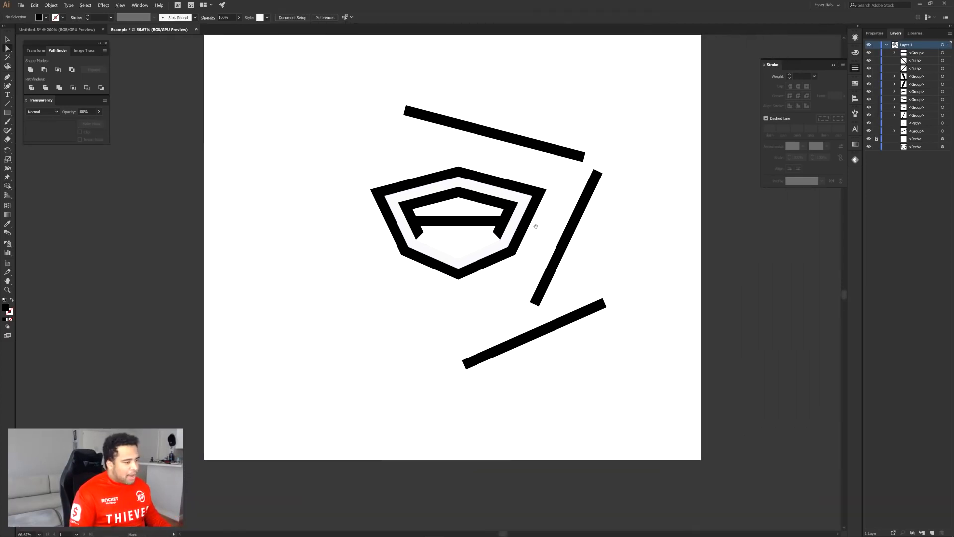
pyautogui.click(869, 139)
pyautogui.click(547, 147)
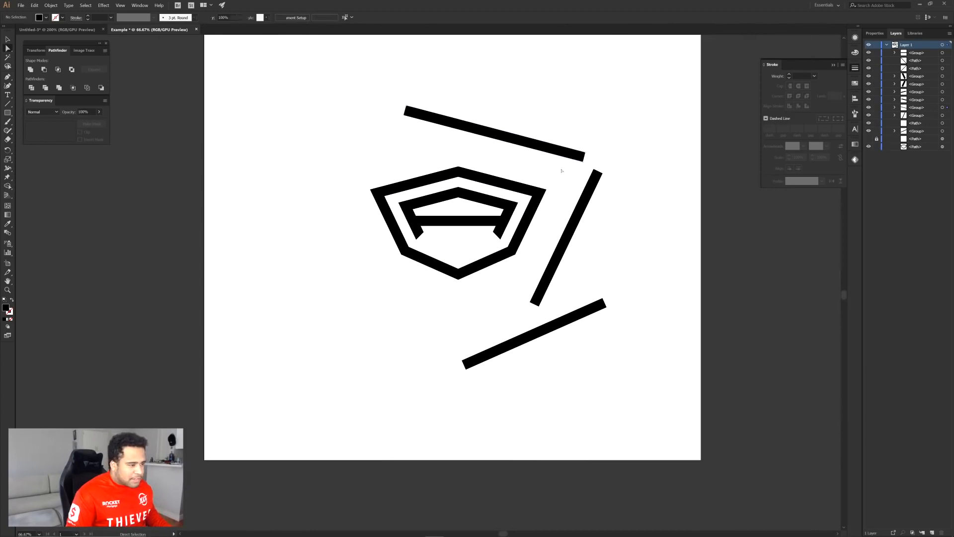
# Delete the three leftover angled bars around the shield
pyautogui.keyDown('shift'); pyautogui.click(573, 224); pyautogui.keyUp('shift')
pyautogui.keyDown('shift'); pyautogui.click(588, 310); pyautogui.keyUp('shift')
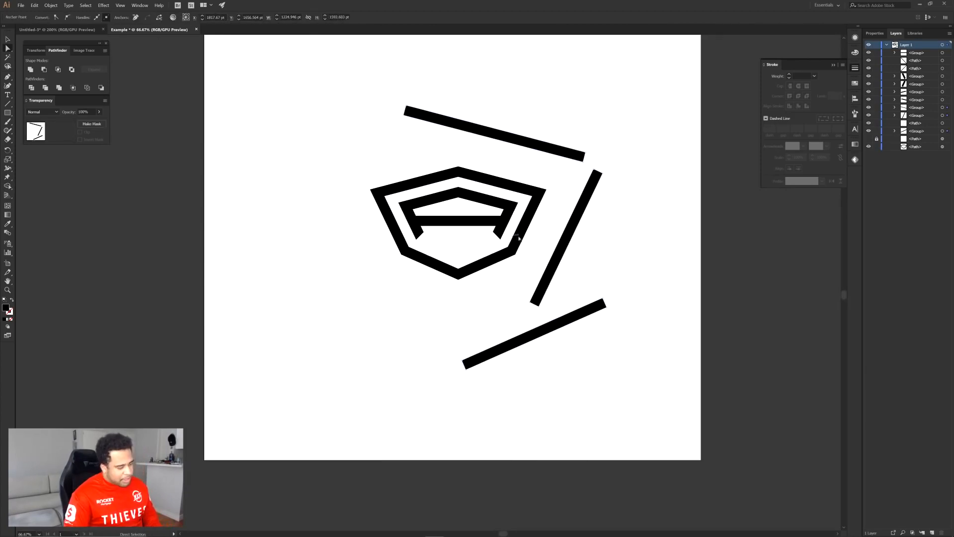
pyautogui.press('Delete')
pyautogui.moveTo(575, 206); pyautogui.dragTo(601, 192)
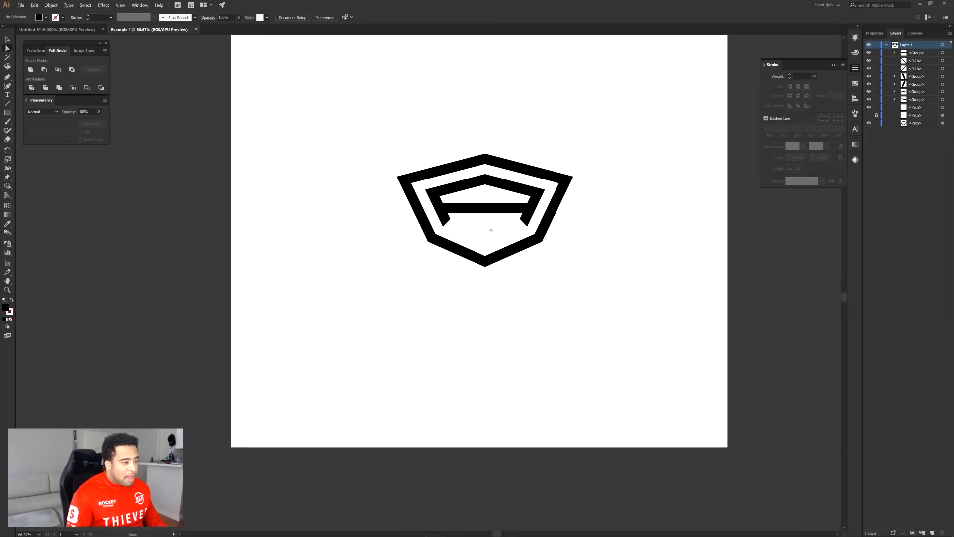
pyautogui.moveTo(491, 230); pyautogui.dragTo(448, 223)
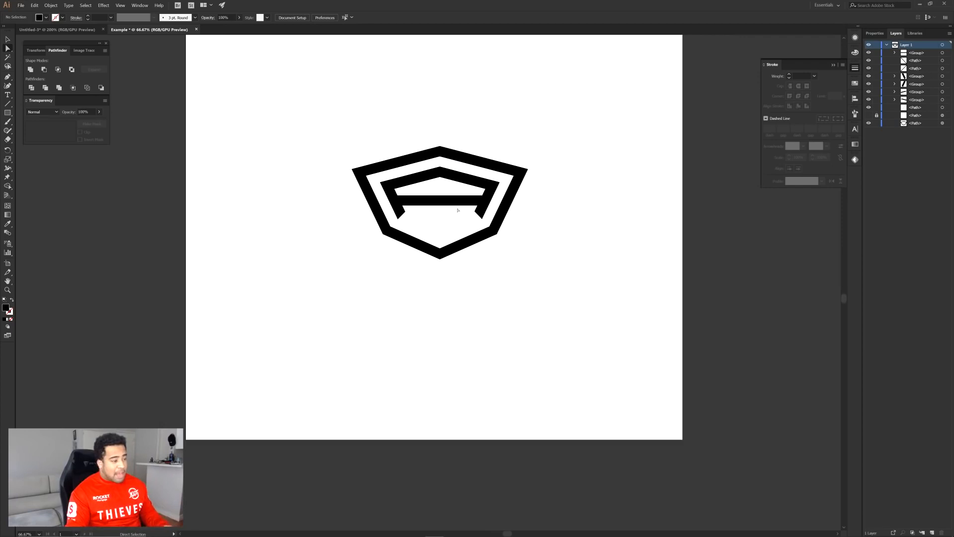
pyautogui.moveTo(519, 242); pyautogui.dragTo(496, 311)
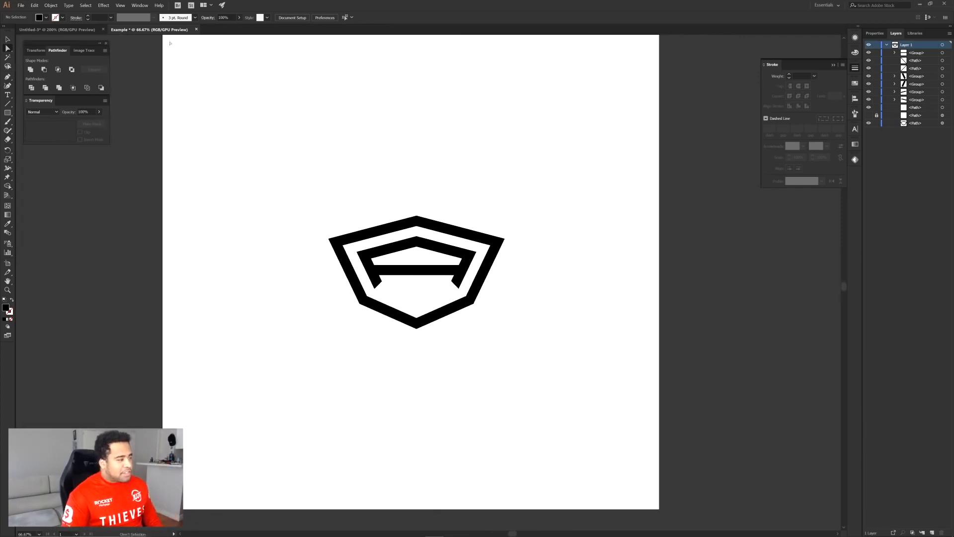
# Copy the shield with the hand-drawn frame from the Untitled-3 document into the Example document and place it beside the finished emblem
pyautogui.click(66, 29)
pyautogui.scroll(-2, 460, 166)
pyautogui.press('v')
pyautogui.moveTo(543, 247); pyautogui.dragTo(209, 242)
pyautogui.moveTo(240, 202); pyautogui.dragTo(298, 273)
pyautogui.click(421, 282)
pyautogui.moveTo(458, 274); pyautogui.dragTo(575, 253)
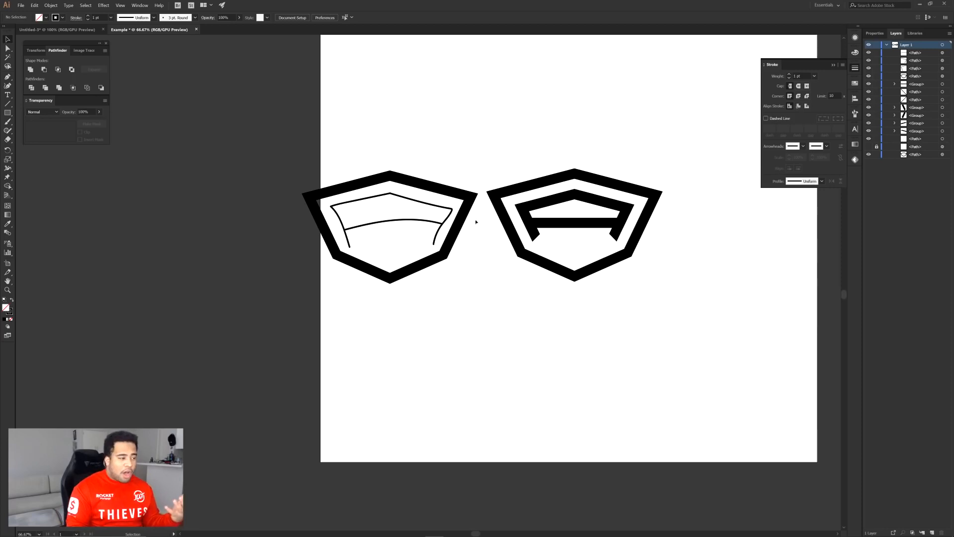
# Undo placing the sketched shield beside the finished emblem
pyautogui.hotkey('ctrl', 'z')
pyautogui.hotkey('ctrl', 'z')
pyautogui.hotkey('ctrl', 'z')
pyautogui.hotkey('ctrl', 'z')
pyautogui.click(418, 311)
pyautogui.moveTo(541, 304); pyautogui.dragTo(454, 295)
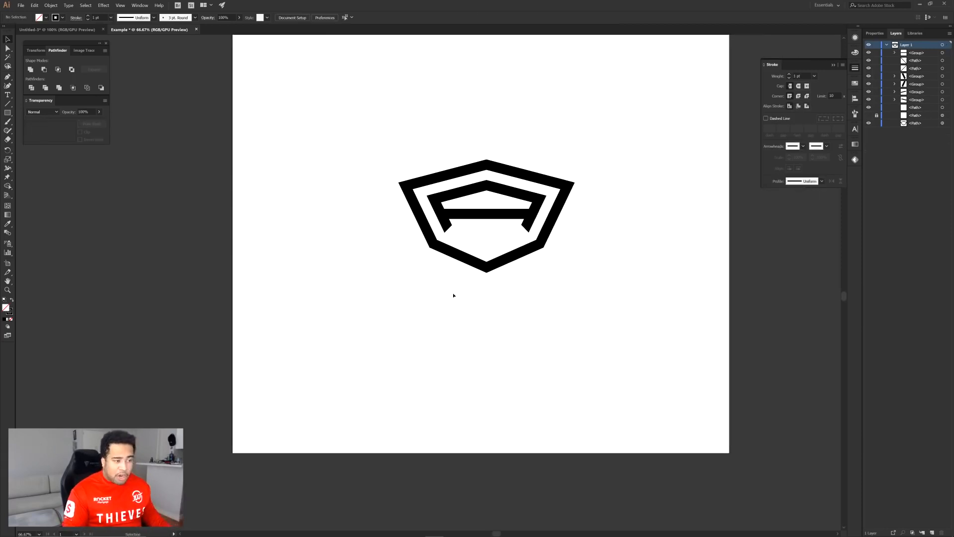
# Compare the emblem with the sketches in Untitled-3 and delete the outer shield outline in the Example document, leaving only the inner frame
pyautogui.press('a')
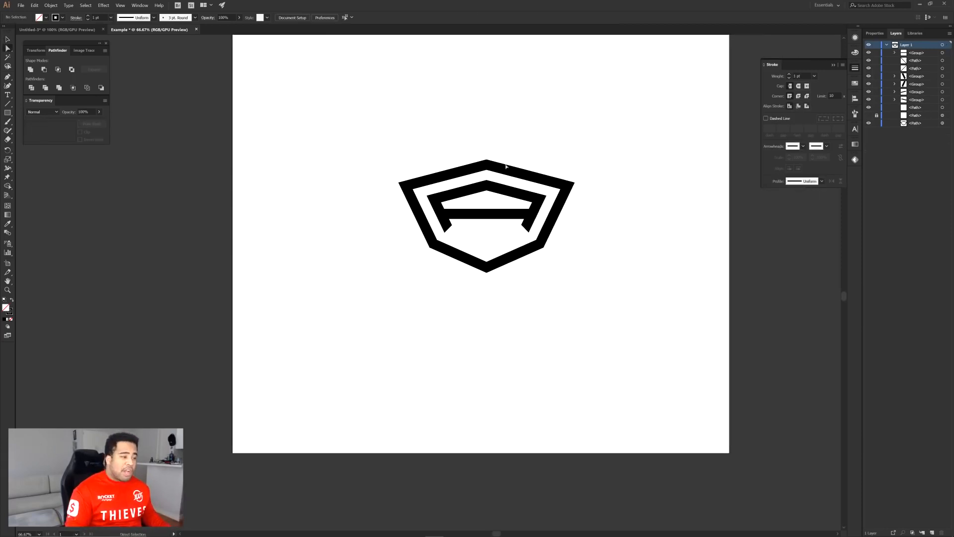
pyautogui.click(506, 170)
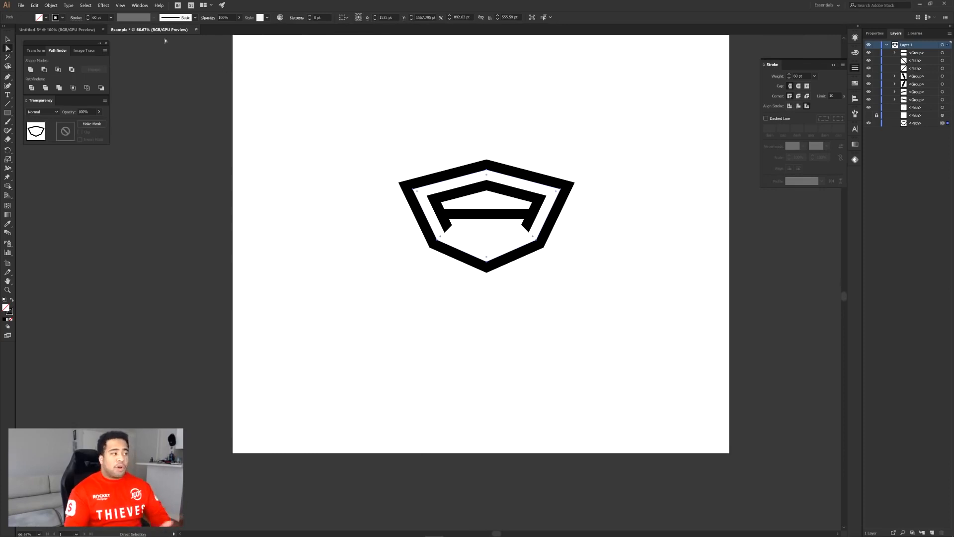
pyautogui.click(86, 29)
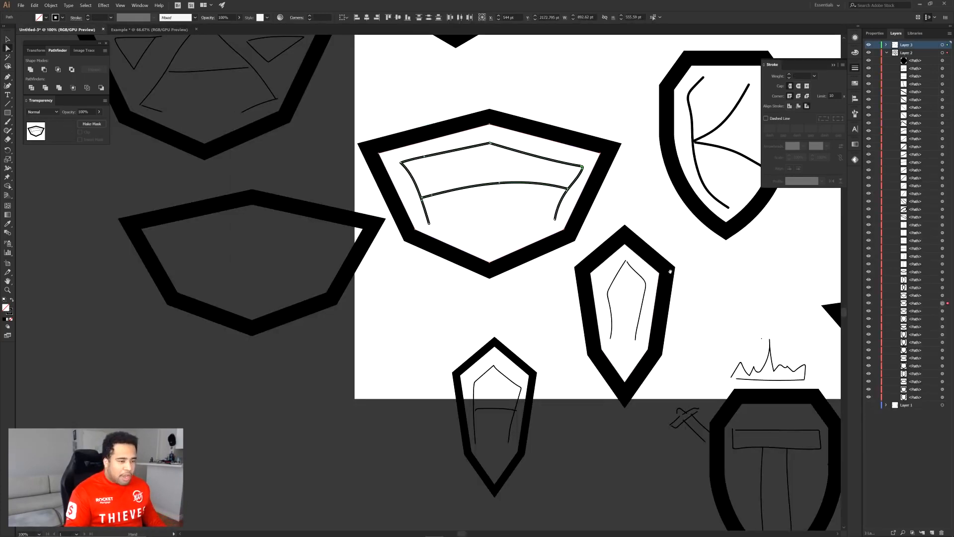
pyautogui.moveTo(672, 275); pyautogui.dragTo(516, 400)
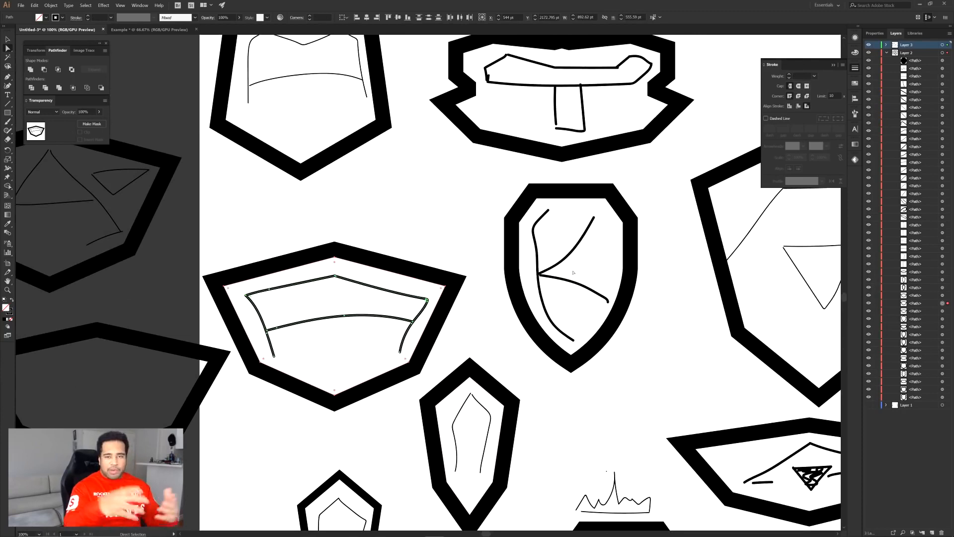
pyautogui.click(154, 31)
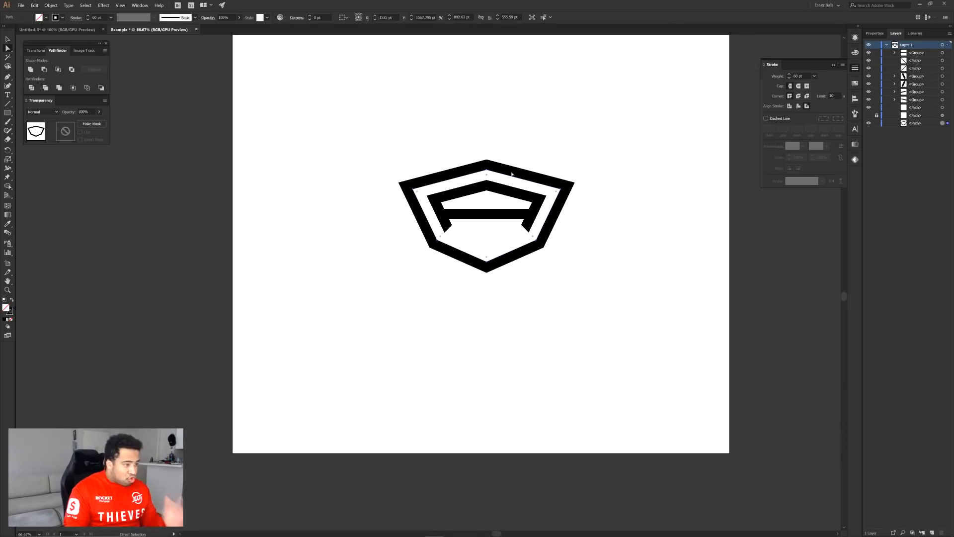
pyautogui.press('Delete')
pyautogui.moveTo(569, 180); pyautogui.dragTo(592, 218)
pyautogui.press('Delete')
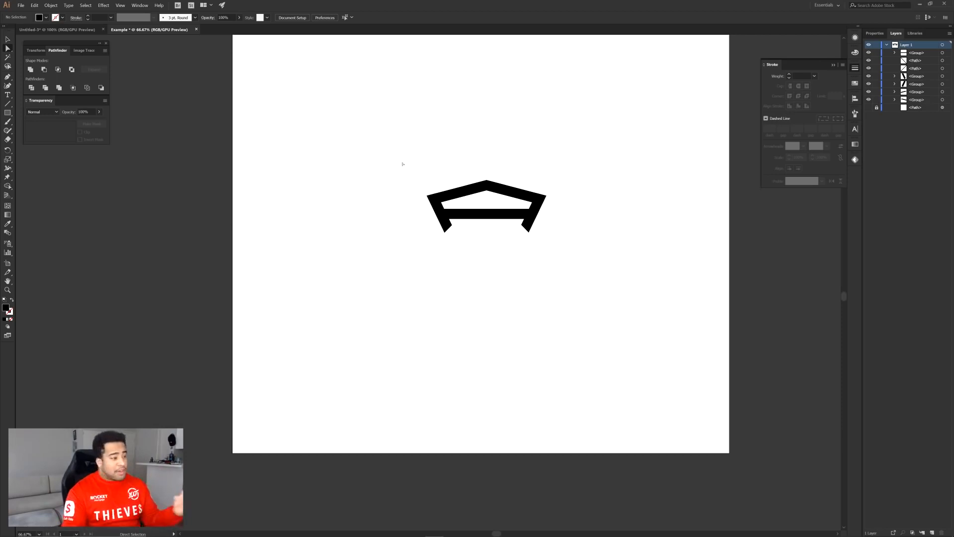
pyautogui.moveTo(572, 270); pyautogui.dragTo(572, 271)
pyautogui.moveTo(575, 185); pyautogui.dragTo(558, 238)
pyautogui.click(558, 238)
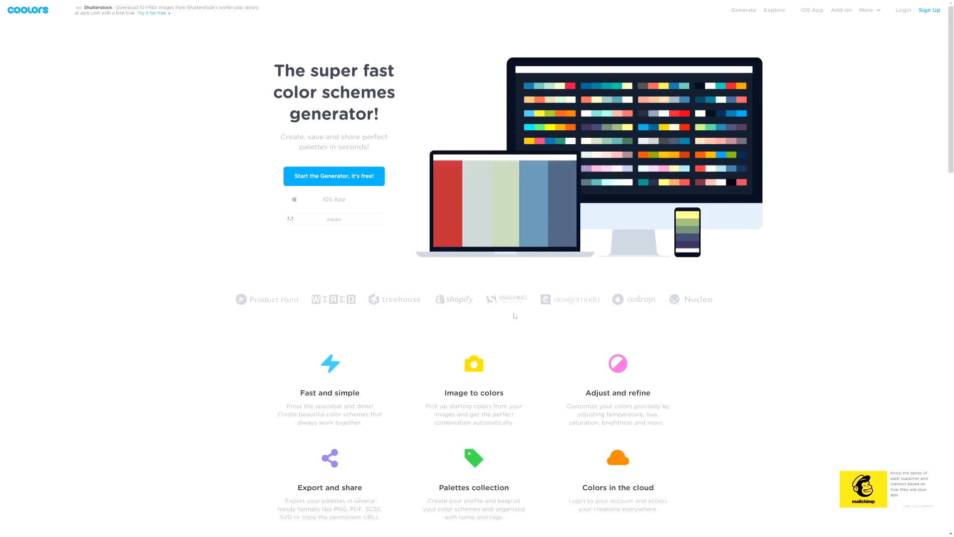
# Open the generator on the Coolors website and generate palettes, locking #04151F, #183A37, #EFD6AC and #2E1760
pyautogui.click(744, 14)
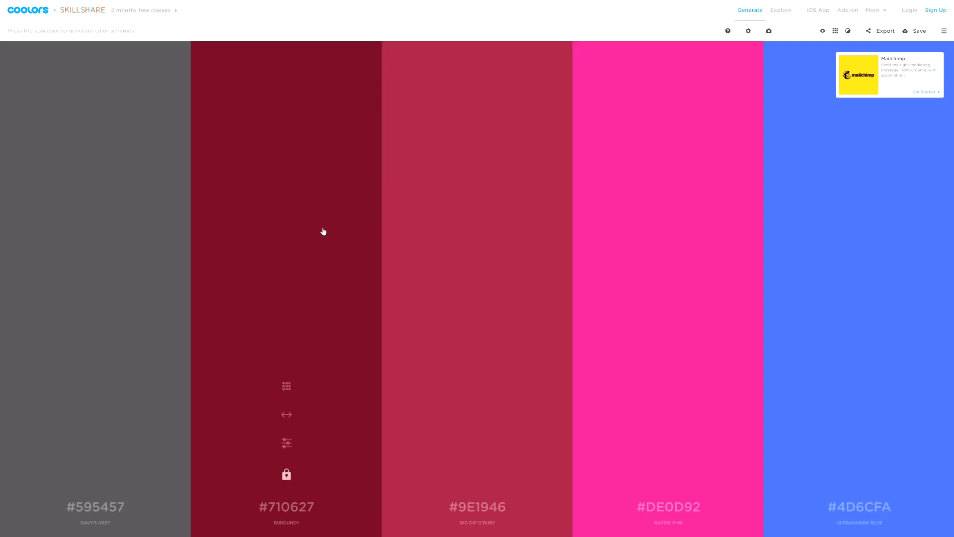
pyautogui.press('space')
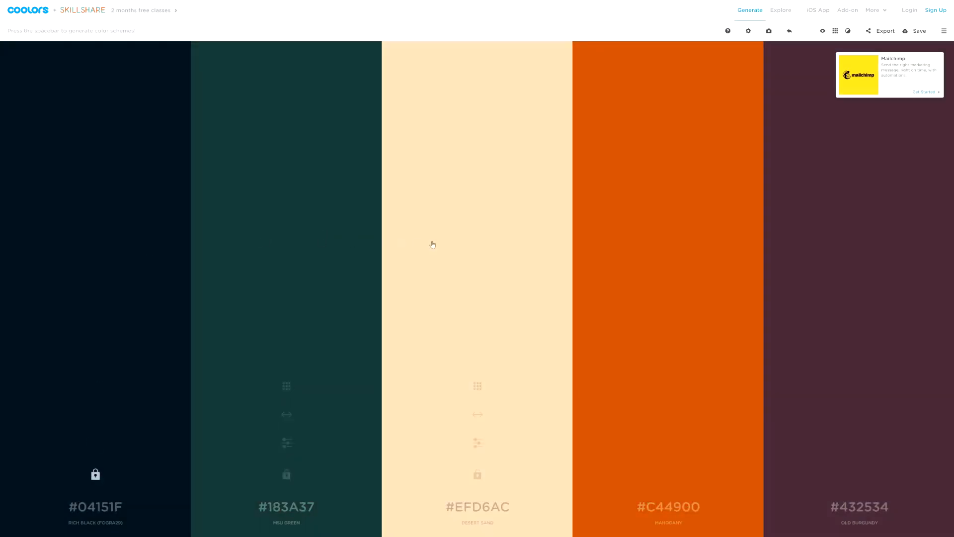
pyautogui.press('space')
pyautogui.press('space')
pyautogui.press('space')
pyautogui.press('l')
pyautogui.press('space')
pyautogui.press('space')
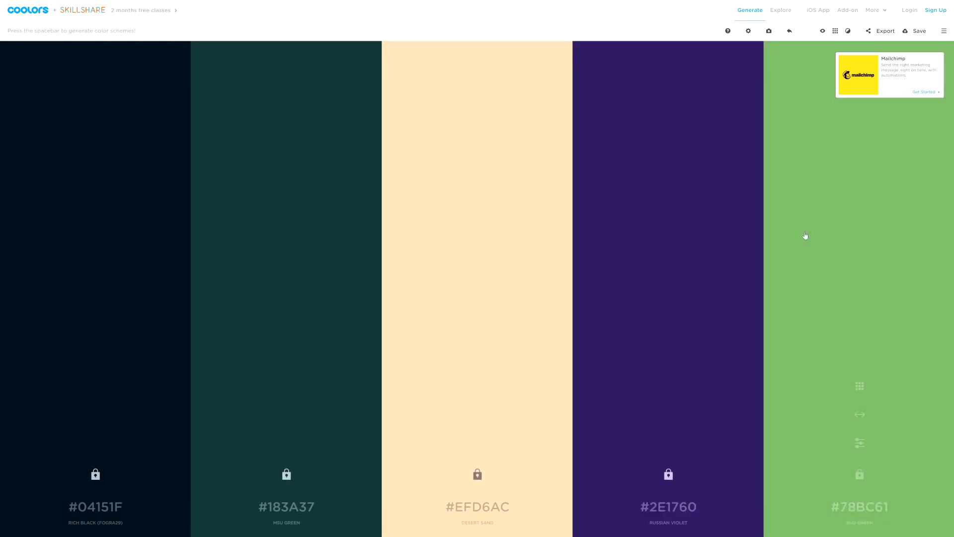
# Generate further alternatives for the palette's unlocked colours
pyautogui.press('space')
pyautogui.press('space')
pyautogui.press('space')
pyautogui.press('space')
pyautogui.press('space')
pyautogui.press('space')
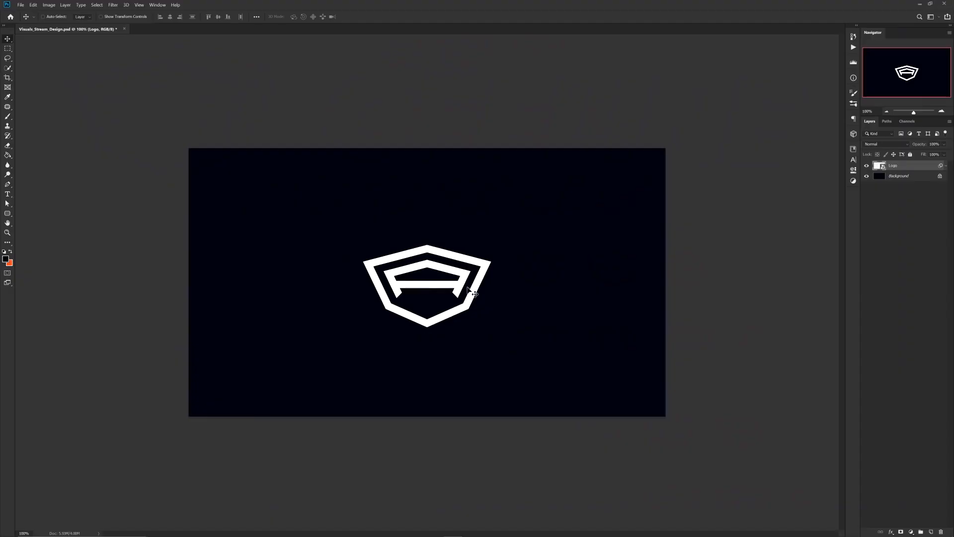
# In Photoshop, move the logo left, and on a new layer select the full-height canvas strip from the left edge to the logo's centre
pyautogui.moveTo(454, 288); pyautogui.dragTo(331, 288)
pyautogui.hotkey('ctrl', 'shift', 'alt', 'n')
pyautogui.press('m')
pyautogui.moveTo(190, 149); pyautogui.dragTo(304, 418)
# Fill the selected strip with orange #f44422, clear the selection and place the strip's layer beneath the Logo layer
pyautogui.rightClick(292, 263)
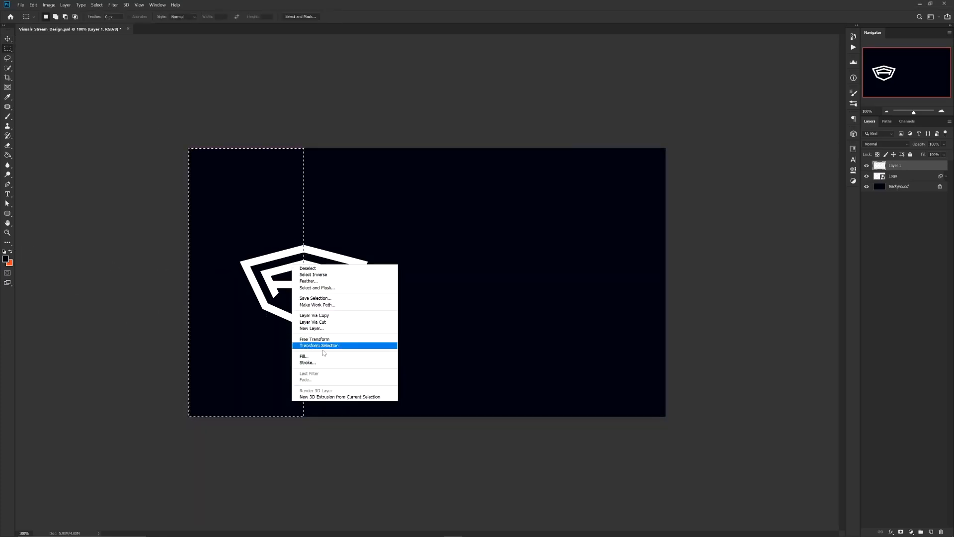
pyautogui.click(323, 349)
pyautogui.click(272, 79)
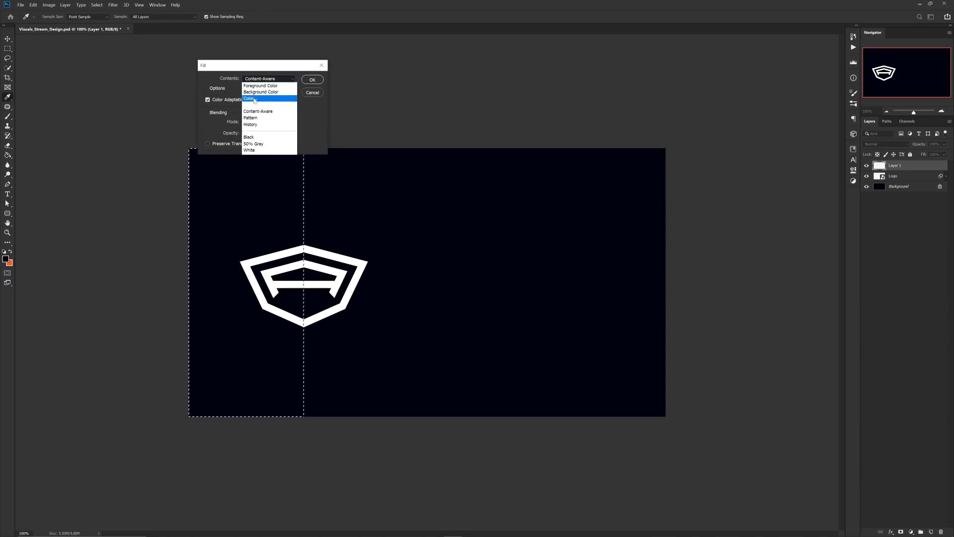
pyautogui.click(261, 103)
pyautogui.click(10, 264)
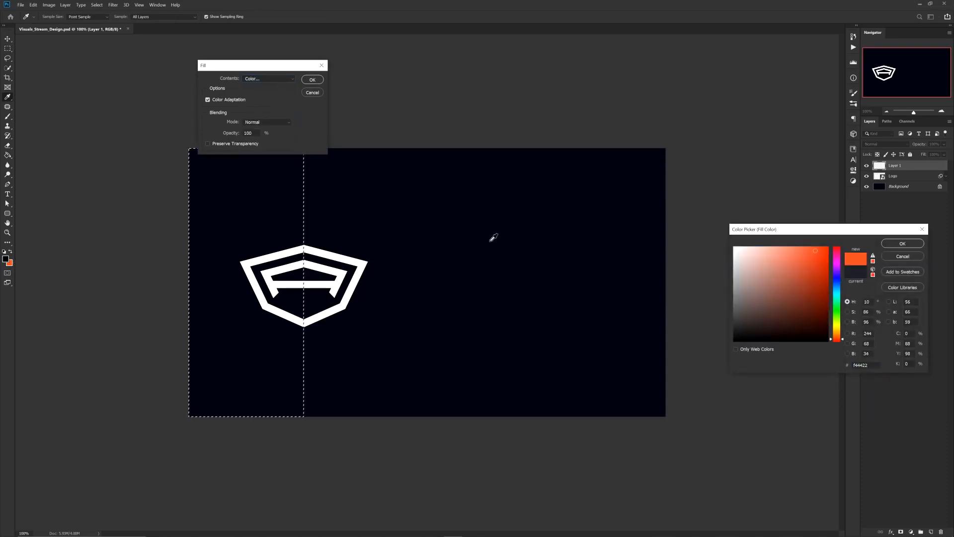
pyautogui.click(901, 244)
pyautogui.click(312, 80)
pyautogui.hotkey('ctrl', 'd')
pyautogui.moveTo(908, 168); pyautogui.dragTo(901, 181)
pyautogui.click(902, 167)
# Erase the orange fill inside the left half of the shield on Layer 1, following the outline with straight Eraser strokes
pyautogui.press('e')
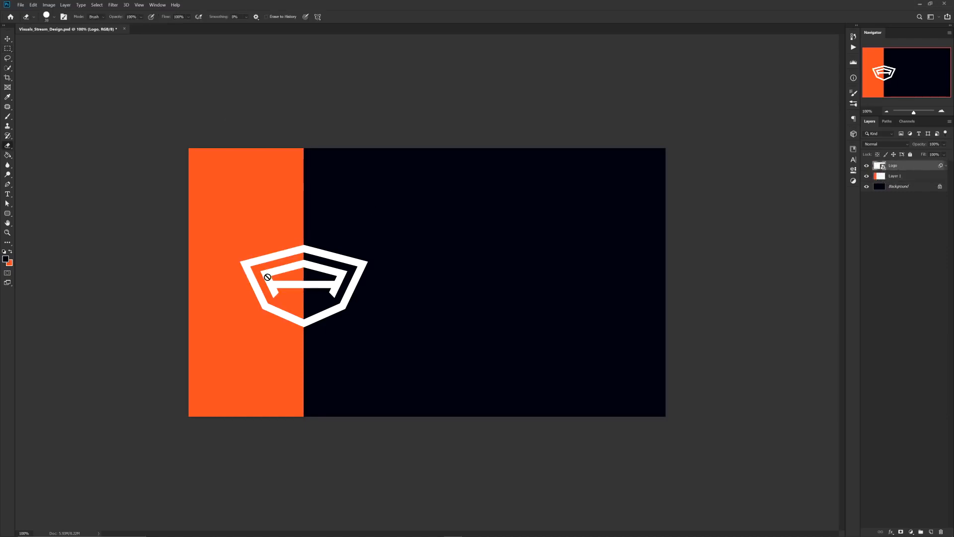
pyautogui.scroll(4, 267, 276)
pyautogui.click(895, 176)
pyautogui.moveTo(425, 199); pyautogui.dragTo(411, 197)
pyautogui.keyDown('shift'); pyautogui.click(213, 240); pyautogui.keyUp('shift')
pyautogui.keyDown('shift'); pyautogui.click(269, 361); pyautogui.keyUp('shift')
pyautogui.keyDown('shift'); pyautogui.click(404, 421); pyautogui.keyUp('shift')
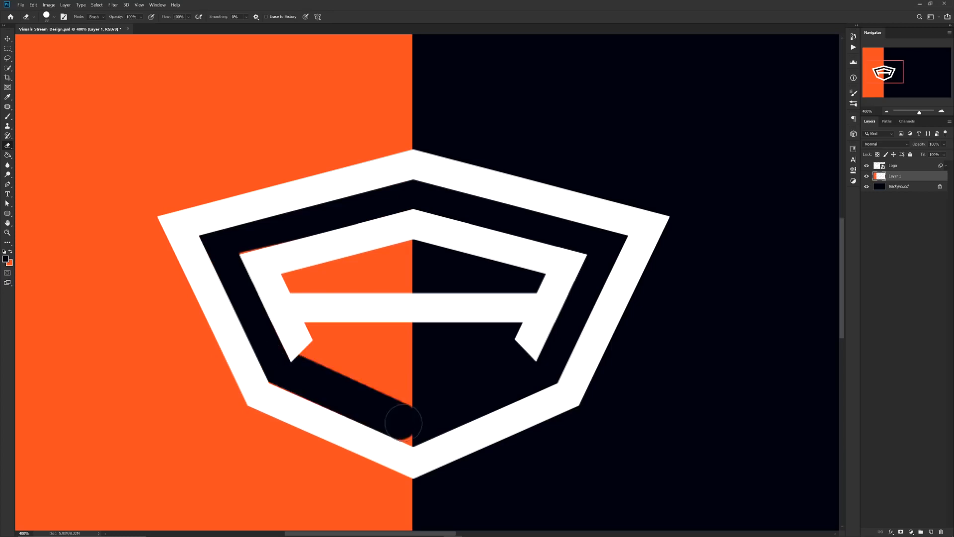
pyautogui.keyDown('shift'); pyautogui.click(408, 222); pyautogui.keyUp('shift')
pyautogui.moveTo(405, 421)
pyautogui.mouseDown()
pyautogui.moveTo(318, 307)
pyautogui.moveTo(255, 259)
pyautogui.moveTo(403, 258)
pyautogui.moveTo(344, 335)
pyautogui.mouseUp()
pyautogui.hotkey('ctrl', '1')
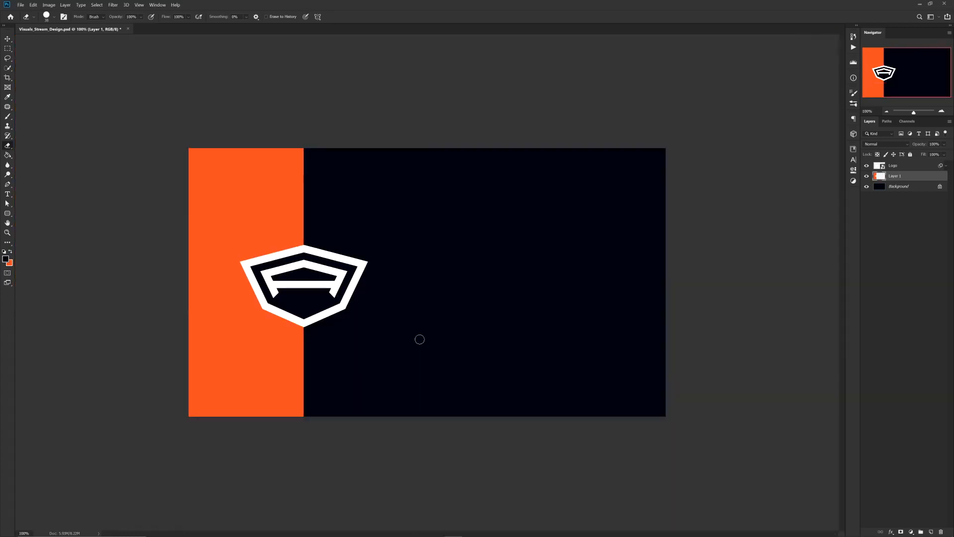
# Try creating a library pattern from the logo with Create from Image, using the square grid layout and a 0.5 image scale
pyautogui.press('v')
pyautogui.keyDown('ctrl'); pyautogui.click(365, 269); pyautogui.keyUp('ctrl')
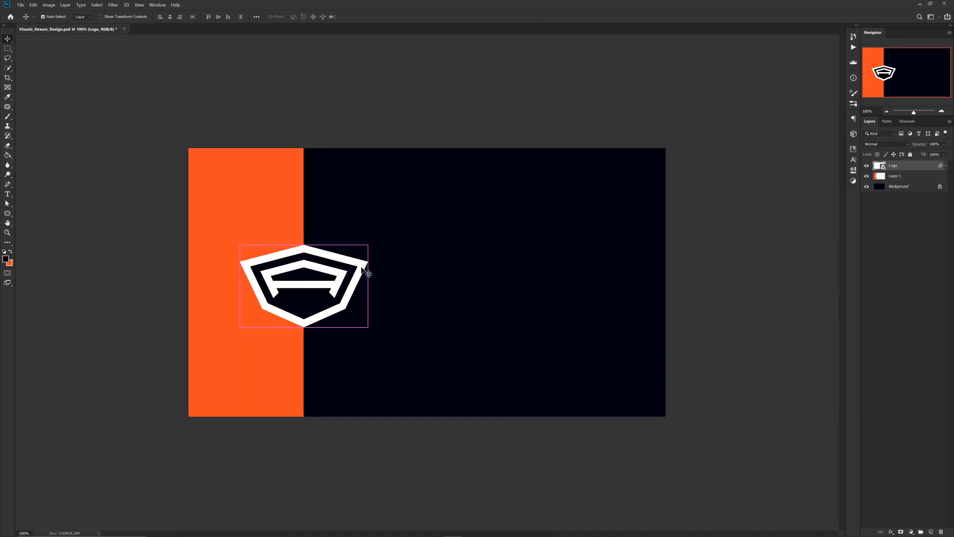
pyautogui.click(854, 150)
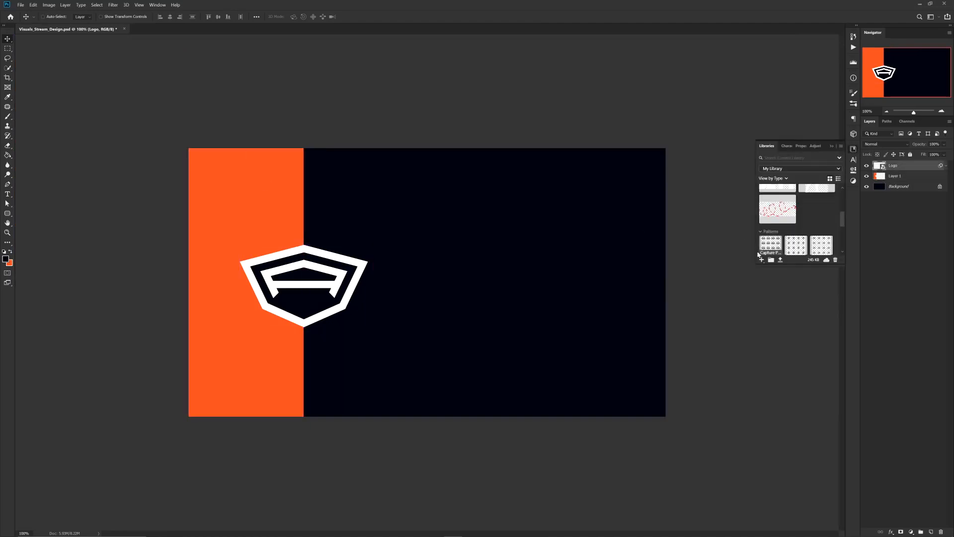
pyautogui.click(761, 260)
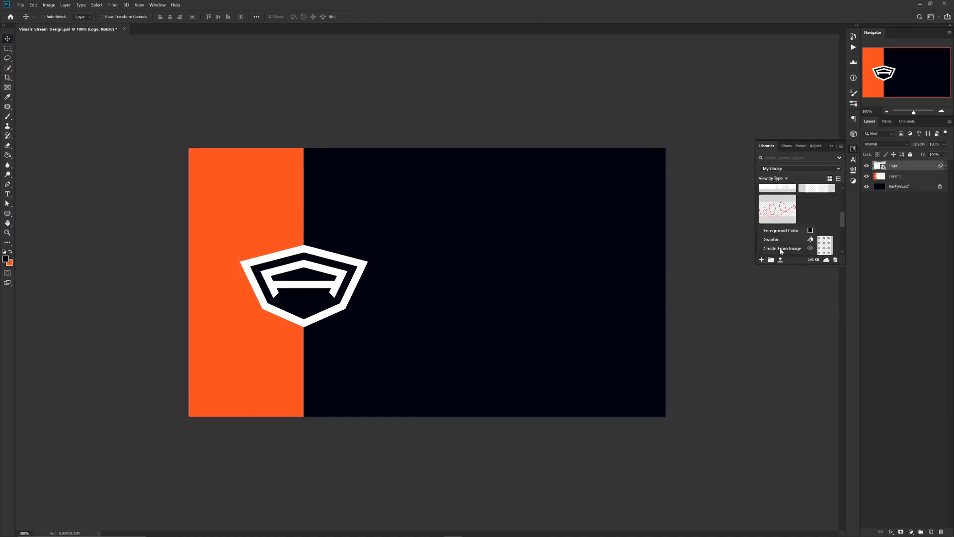
pyautogui.click(783, 250)
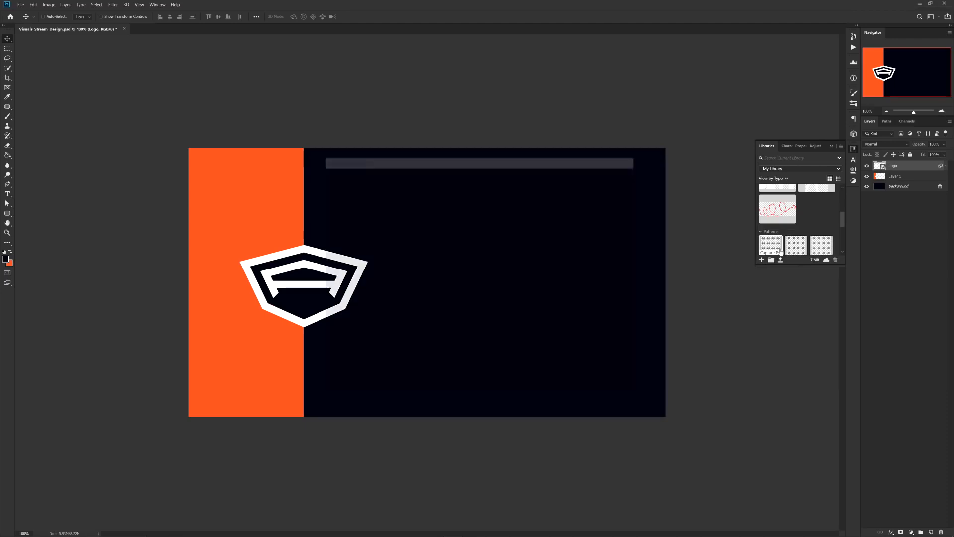
pyautogui.click(612, 203)
pyautogui.moveTo(539, 258); pyautogui.dragTo(533, 258)
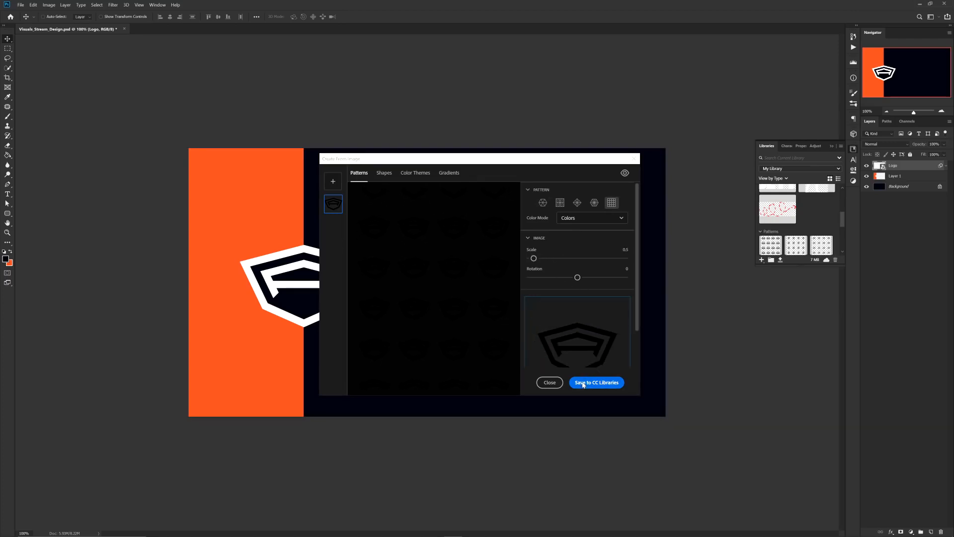
pyautogui.click(549, 382)
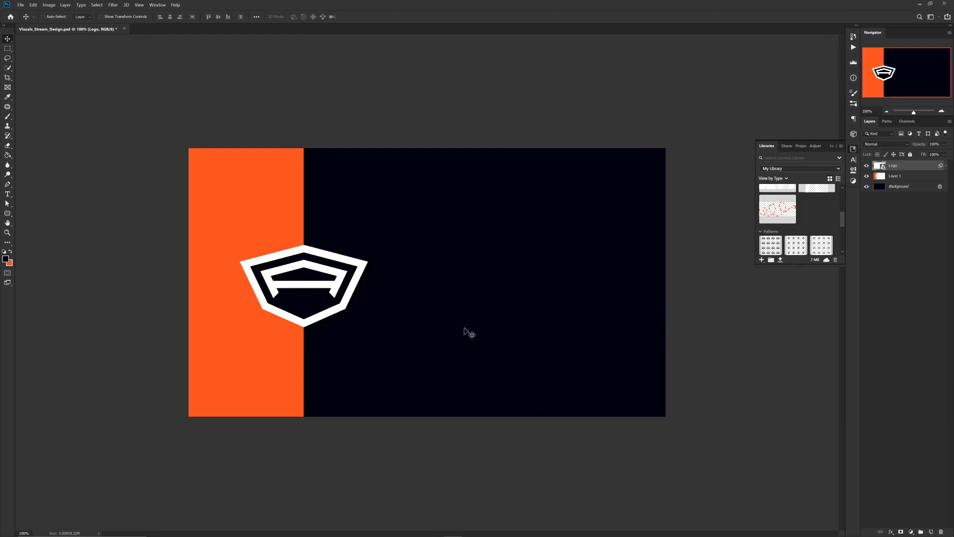
pyautogui.click(854, 148)
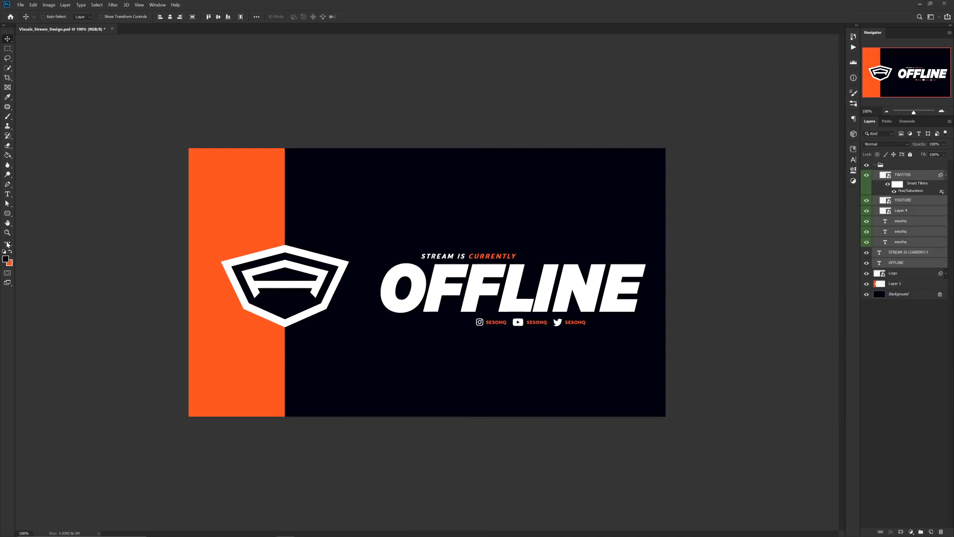
# Nudge the OFFLINE title, its tagline and the social media links slightly left together
pyautogui.moveTo(390, 235); pyautogui.dragTo(554, 302)
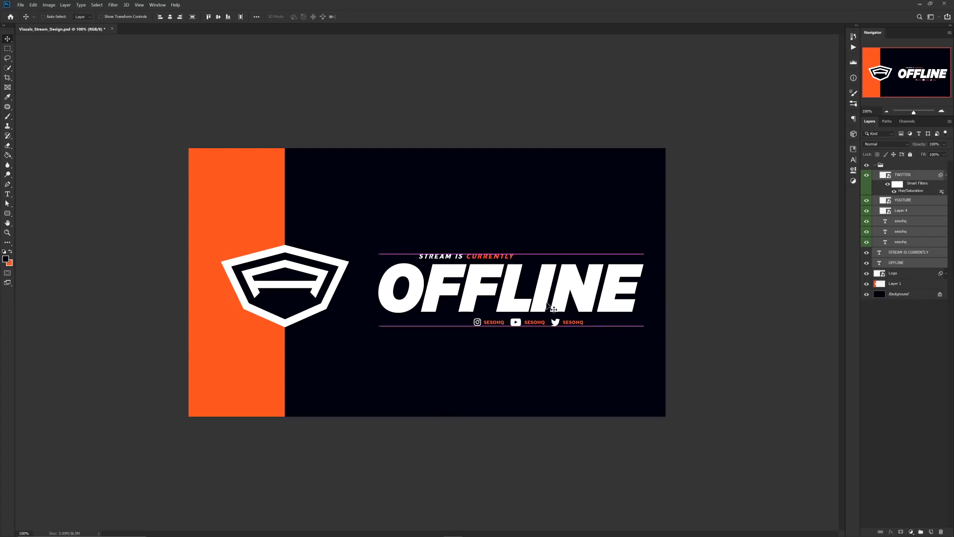
# Add the library's logo pattern as a pattern fill directly above Layer 1, scaled down so about three logos fit across the orange strip
pyautogui.click(896, 284)
pyautogui.click(853, 149)
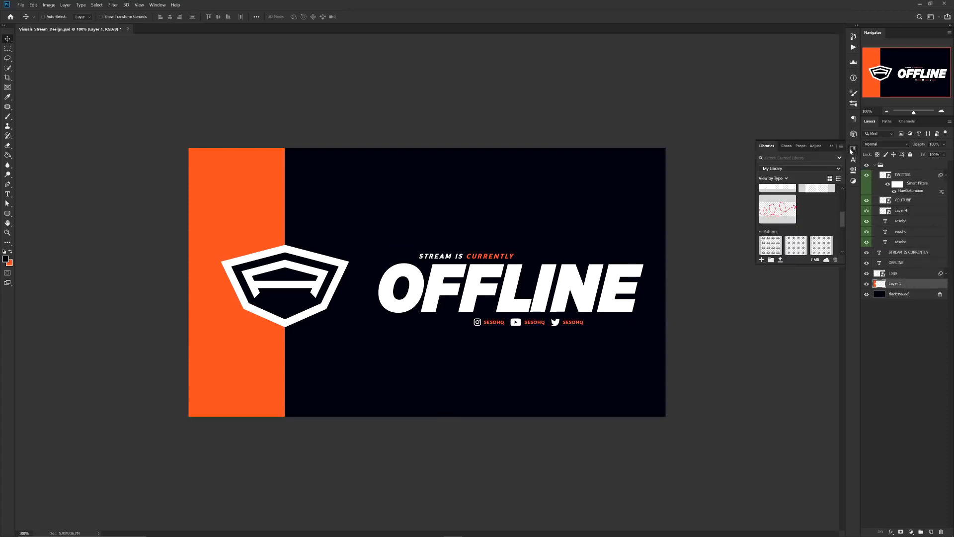
pyautogui.click(769, 246)
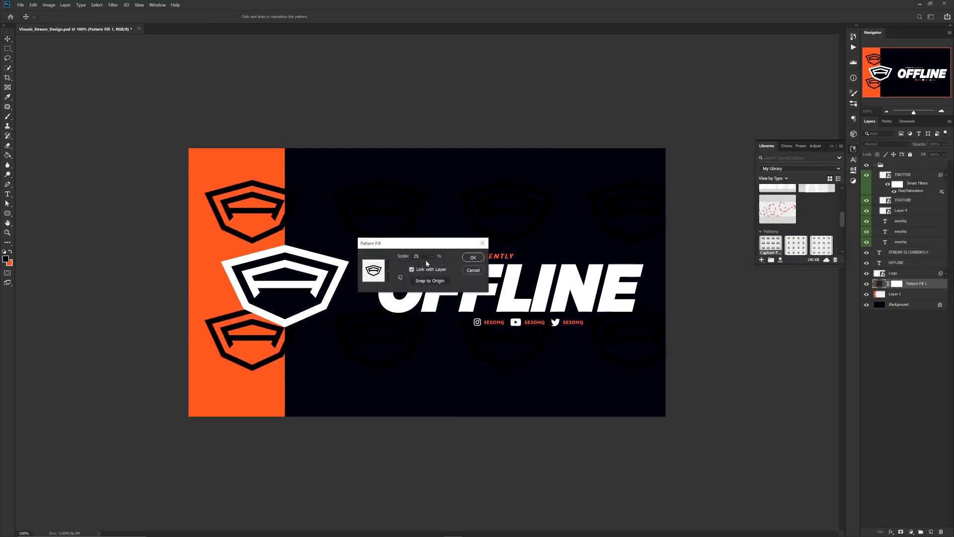
pyautogui.scroll(-18, 426, 256)
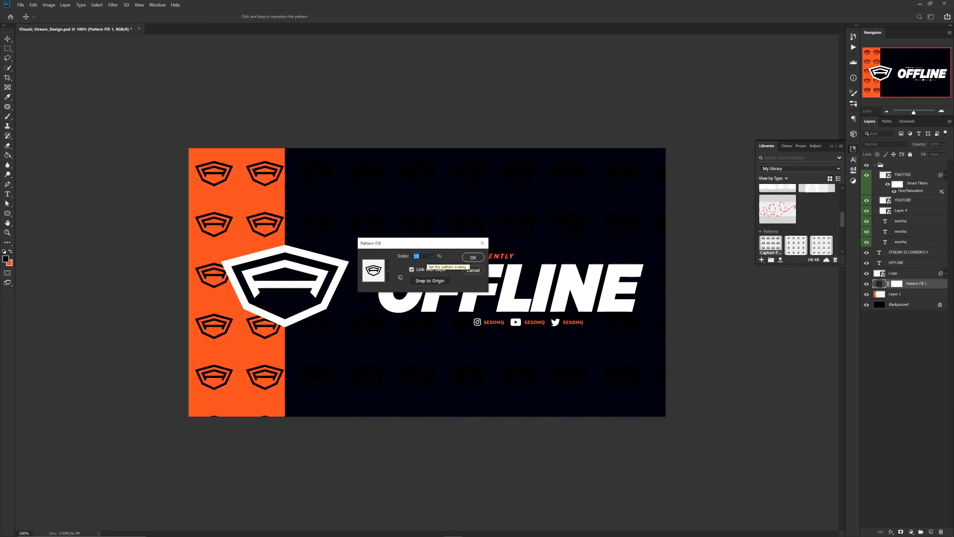
pyautogui.click(473, 257)
# Convert Pattern Fill 1 to a smart object and apply a linear orange-to-black Gradient Overlay to it
pyautogui.rightClick(921, 284)
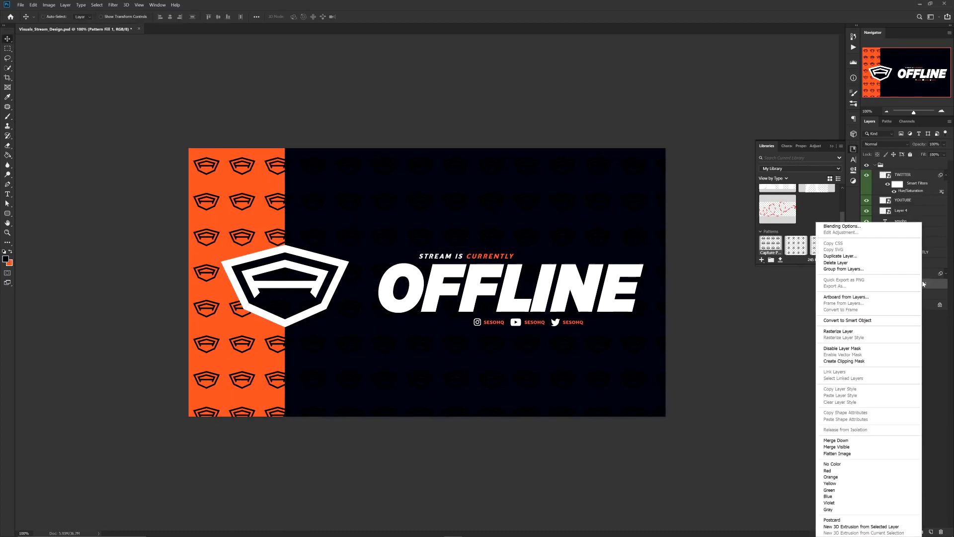
pyautogui.click(865, 319)
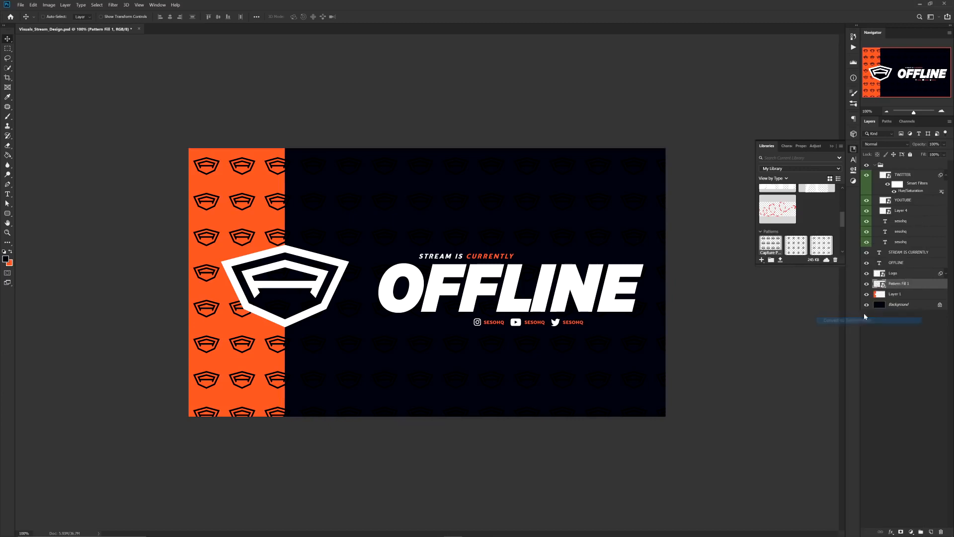
pyautogui.doubleClick(925, 288)
pyautogui.click(604, 406)
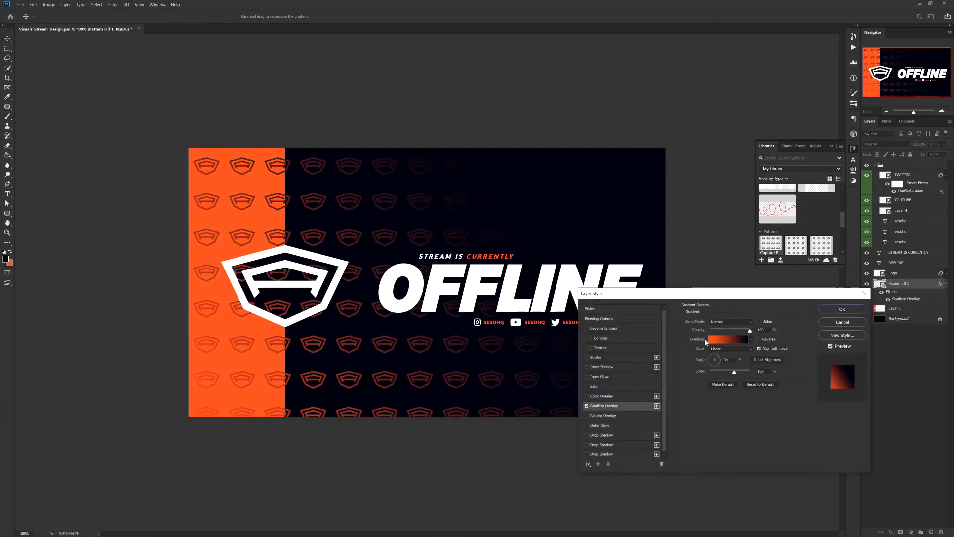
pyautogui.click(726, 340)
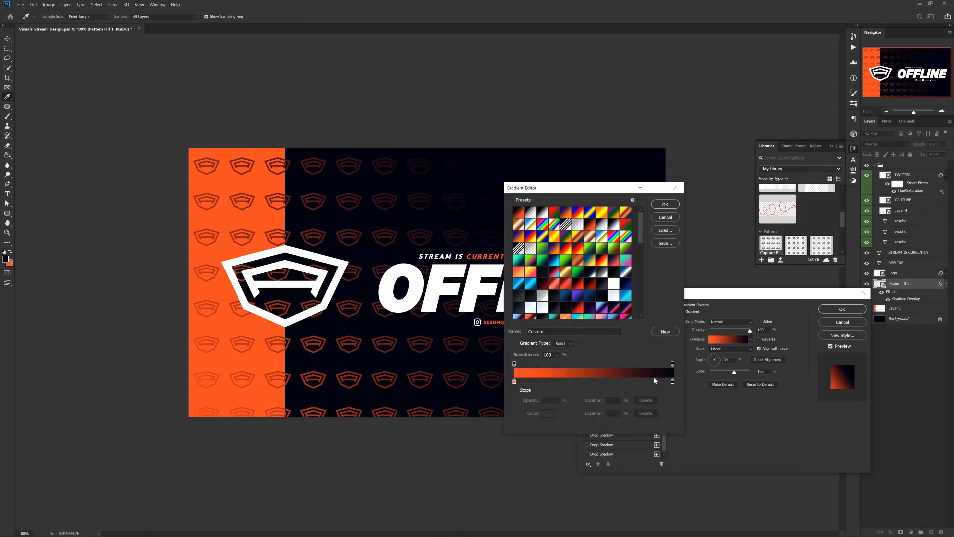
pyautogui.click(665, 205)
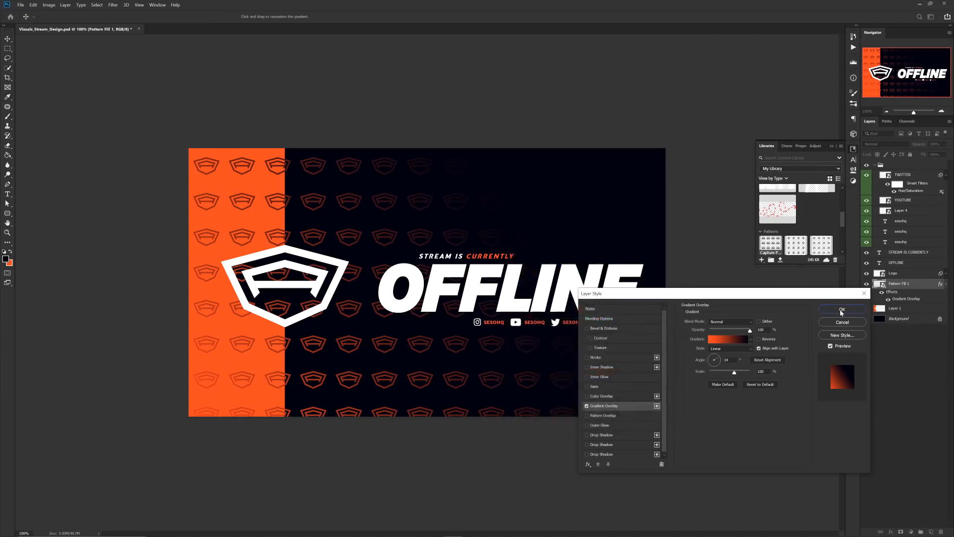
pyautogui.click(842, 309)
# Shift the logo pattern slightly to the right and move its layer below Layer 1 so the orange strip covers it
pyautogui.click(851, 149)
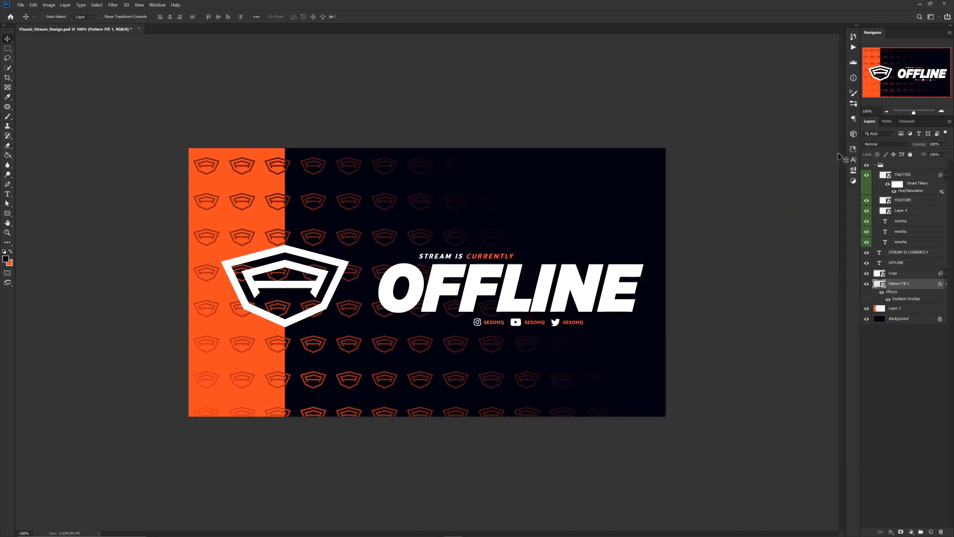
pyautogui.moveTo(367, 315); pyautogui.dragTo(430, 318)
pyautogui.moveTo(902, 285); pyautogui.dragTo(901, 314)
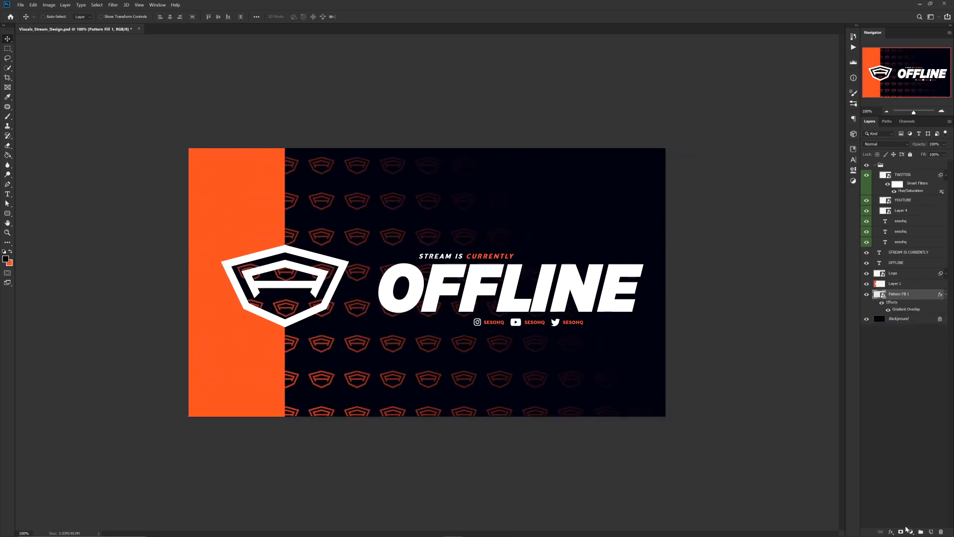
# Add a layer mask to Pattern Fill 1 and paint out the pattern inside the shield logo with a black brush
pyautogui.click(901, 532)
pyautogui.press('b')
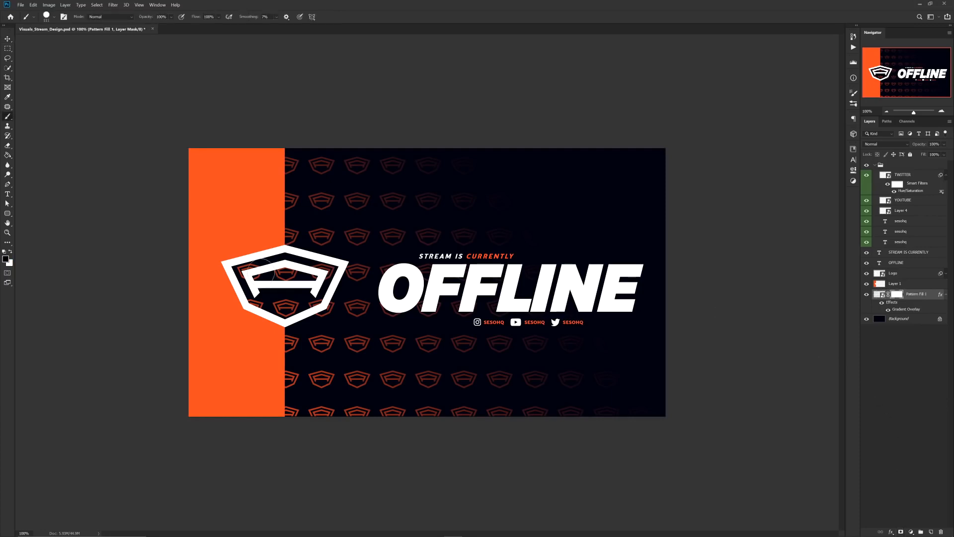
pyautogui.scroll(4, 262, 279)
pyautogui.moveTo(225, 343)
pyautogui.mouseDown()
pyautogui.moveTo(330, 395)
pyautogui.moveTo(455, 370)
pyautogui.moveTo(550, 286)
pyautogui.moveTo(526, 214)
pyautogui.mouseUp()
pyautogui.moveTo(440, 236)
pyautogui.mouseDown()
pyautogui.moveTo(550, 252)
pyautogui.moveTo(415, 273)
pyautogui.mouseUp()
pyautogui.hotkey('ctrl', '0')
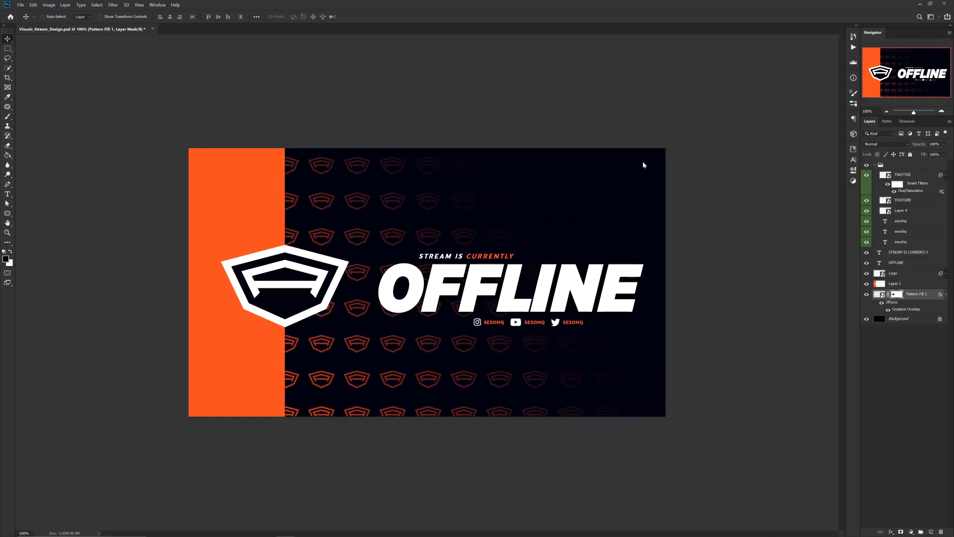
# Collapse the social media group, then add a new top layer filled with orange and darken it to black with Hue/Saturation
pyautogui.click(887, 167)
pyautogui.click(892, 169)
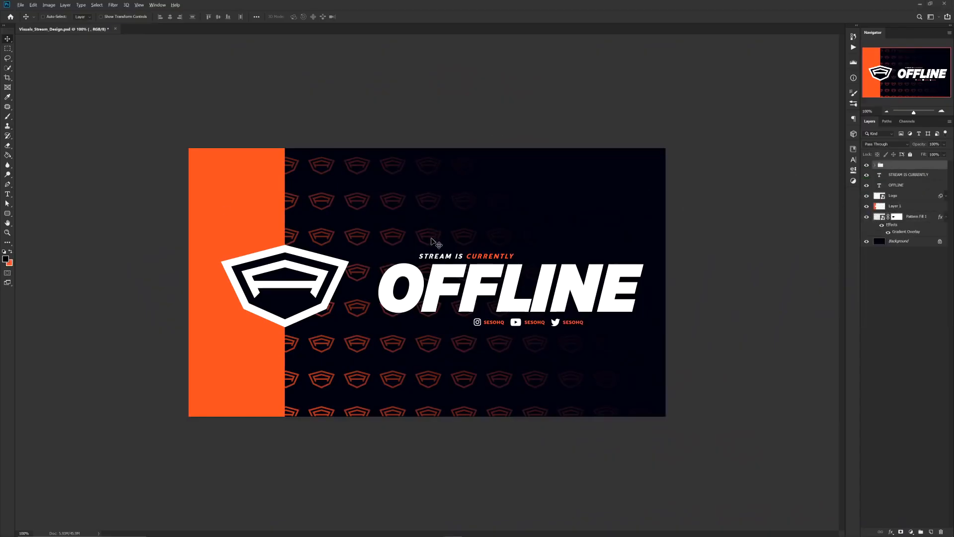
pyautogui.scroll(3, 434, 242)
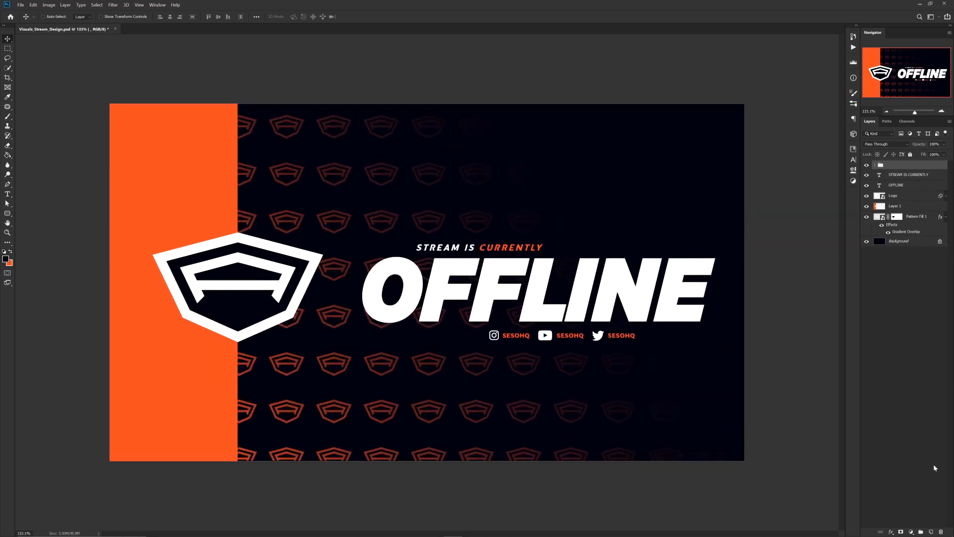
pyautogui.click(932, 531)
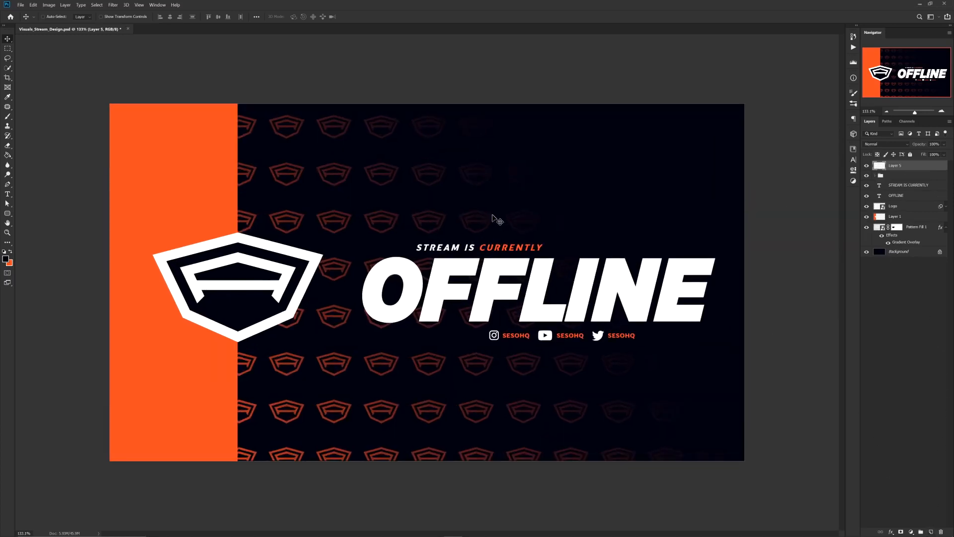
pyautogui.hotkey('ctrl', 'BackSpace')
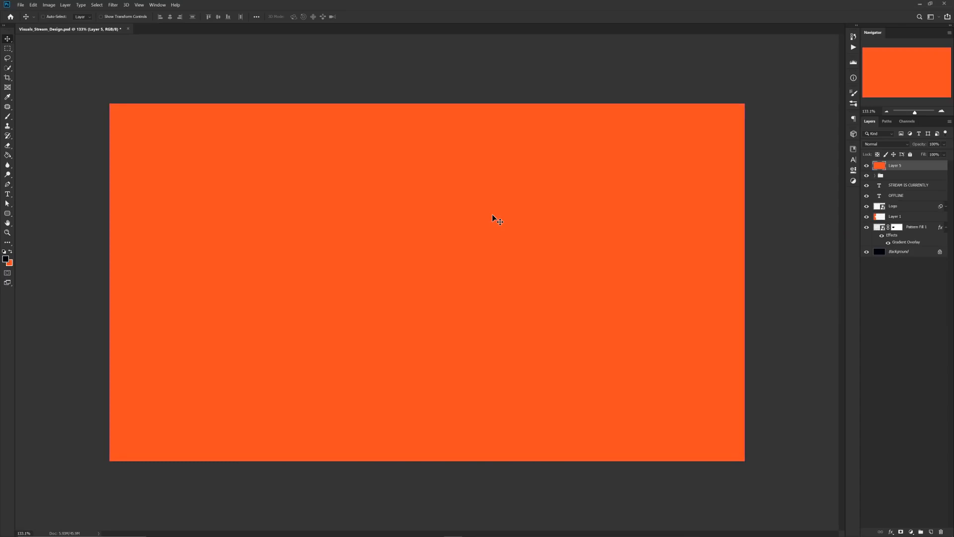
pyautogui.hotkey('ctrl', 'u')
pyautogui.moveTo(670, 169); pyautogui.dragTo(634, 169)
pyautogui.click(754, 94)
# Scale the black rectangle down to about three quarters of the canvas width and place it near the centre, overlapping the shield
pyautogui.hotkey('ctrl', 't')
pyautogui.moveTo(744, 104); pyautogui.dragTo(530, 201)
pyautogui.moveTo(452, 310); pyautogui.dragTo(572, 263)
pyautogui.moveTo(681, 287); pyautogui.dragTo(716, 285)
pyautogui.moveTo(630, 286); pyautogui.dragTo(588, 290)
pyautogui.press('Return')
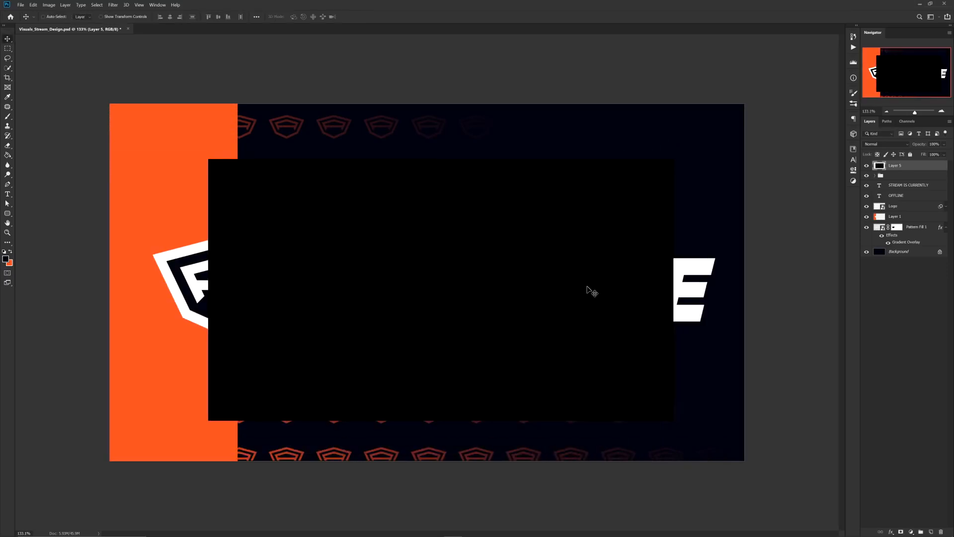
# Place the scaled-down title and tagline above the black rectangle and change the title text to INTERMISSION
pyautogui.click(611, 264)
pyautogui.click(867, 166)
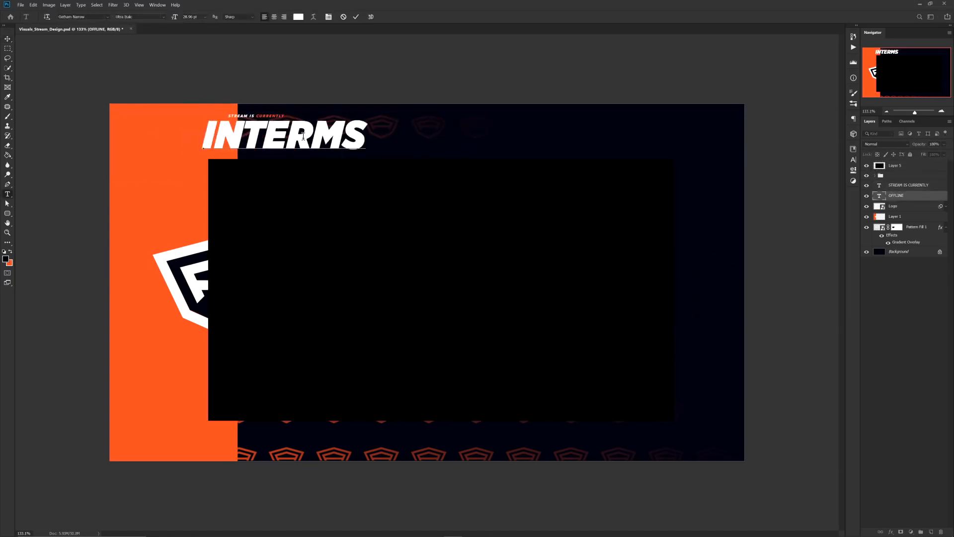
pyautogui.press('BackSpace')
pyautogui.write('ission')
pyautogui.hotkey('ctrl', 'Return')
# Replace the tagline above the INTERMISSION title with a single drawn-out "SOOOOOOON..."
pyautogui.moveTo(256, 115); pyautogui.dragTo(298, 117)
pyautogui.press('BackSpace')
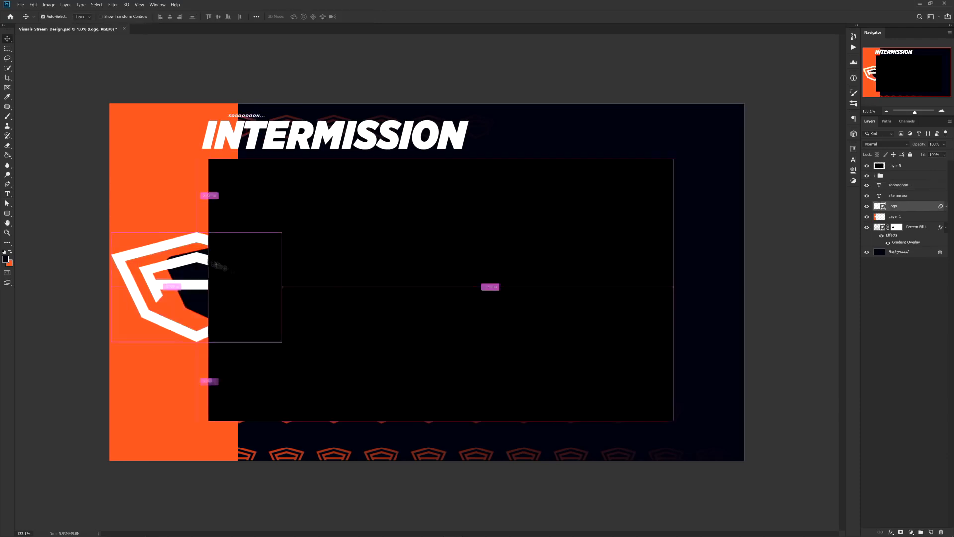